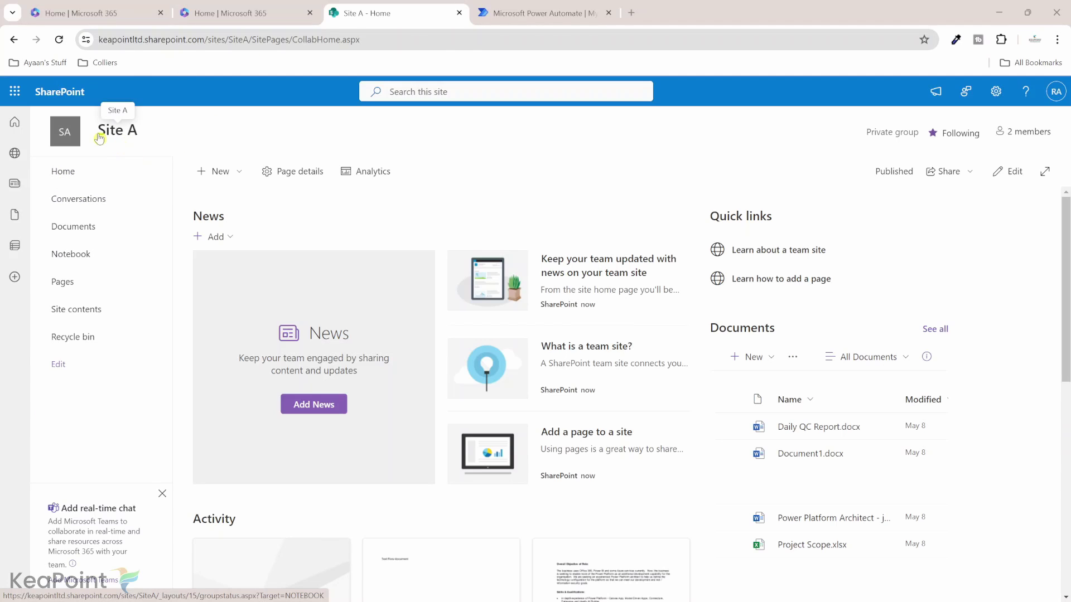
Check Site A Notebook's Section1 in OneNote, then switch to the Power Automate flows list.
{"action": "left_click", "coordinate": [79, 261]}
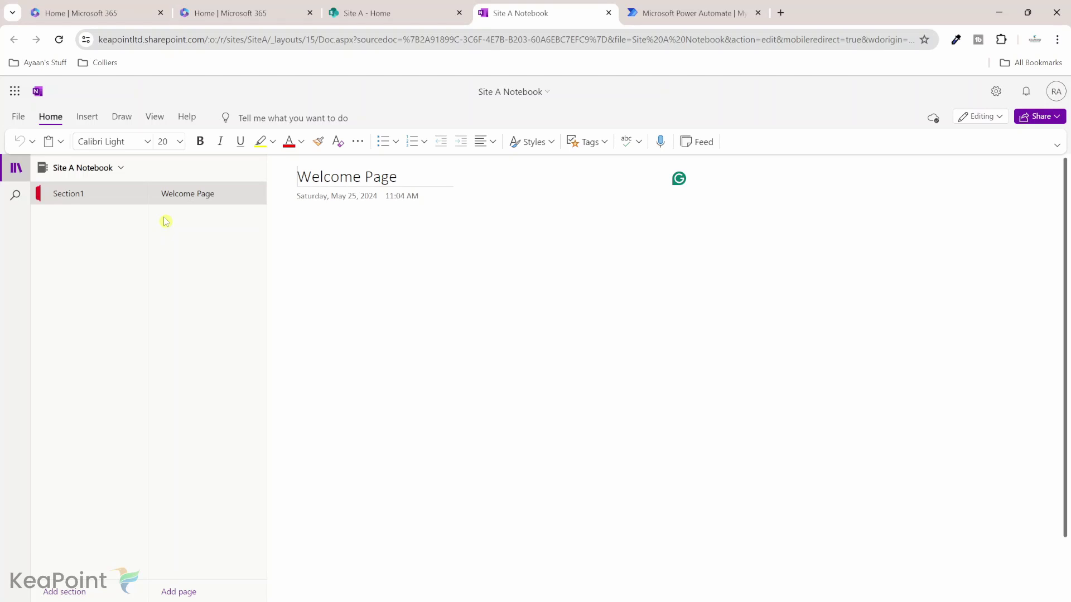
{"action": "left_click", "coordinate": [689, 13]}
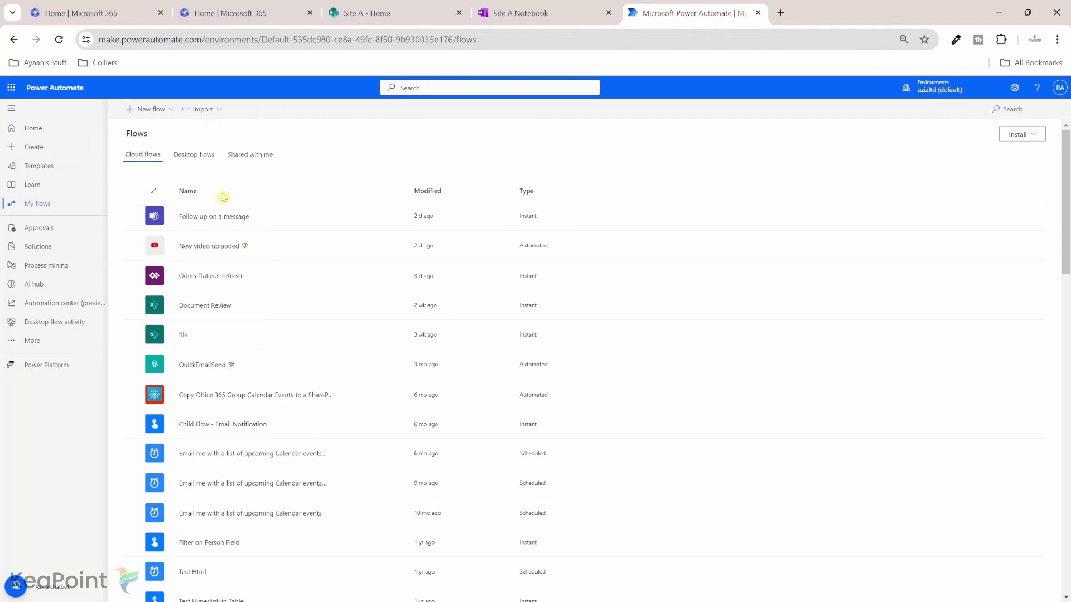
Create automated flow 'Create Task for oneNote Pages' triggered by OneNote 'When a new page is created in a section'.
{"action": "left_click", "coordinate": [166, 111]}
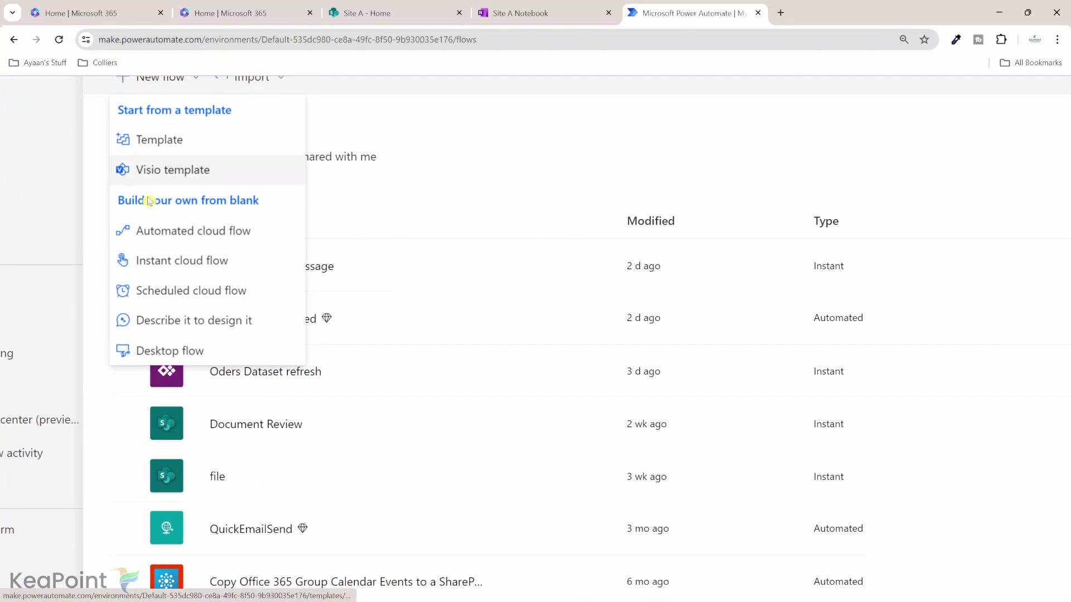
{"action": "left_click", "coordinate": [185, 244]}
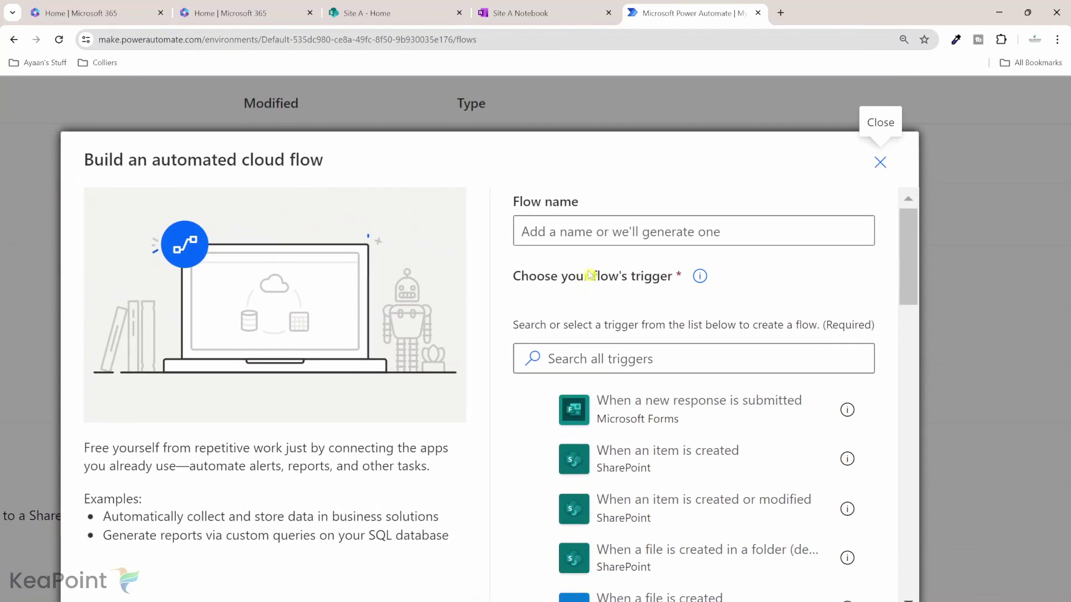
{"action": "left_click", "coordinate": [570, 233]}
{"action": "type", "text": "Create Task for oneNote Pages"}
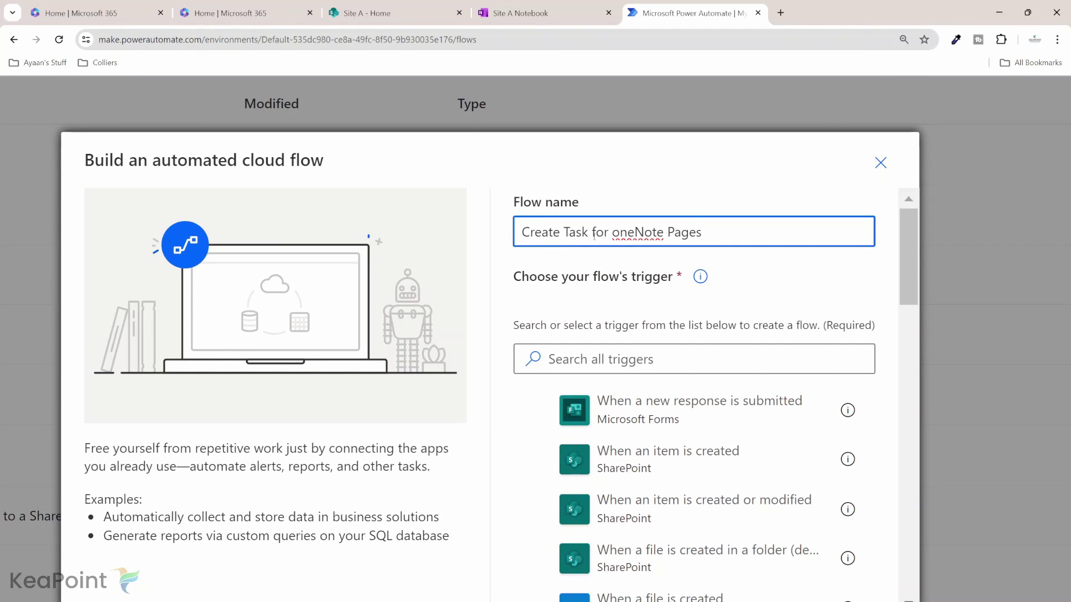
{"action": "left_click", "coordinate": [569, 361]}
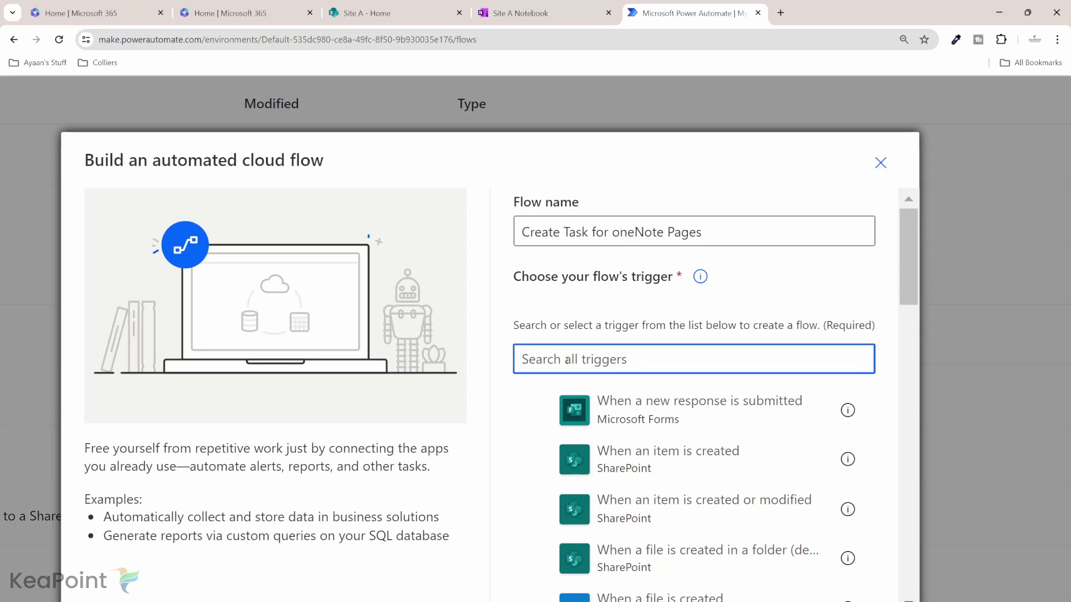
{"action": "type", "text": "Onenote"}
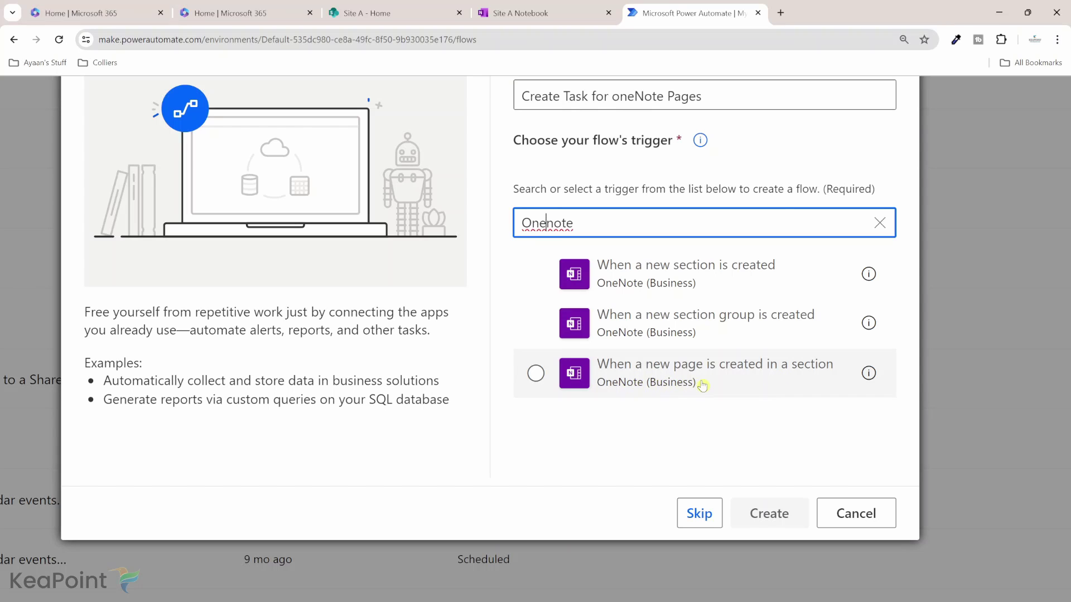
{"action": "left_click", "coordinate": [660, 381]}
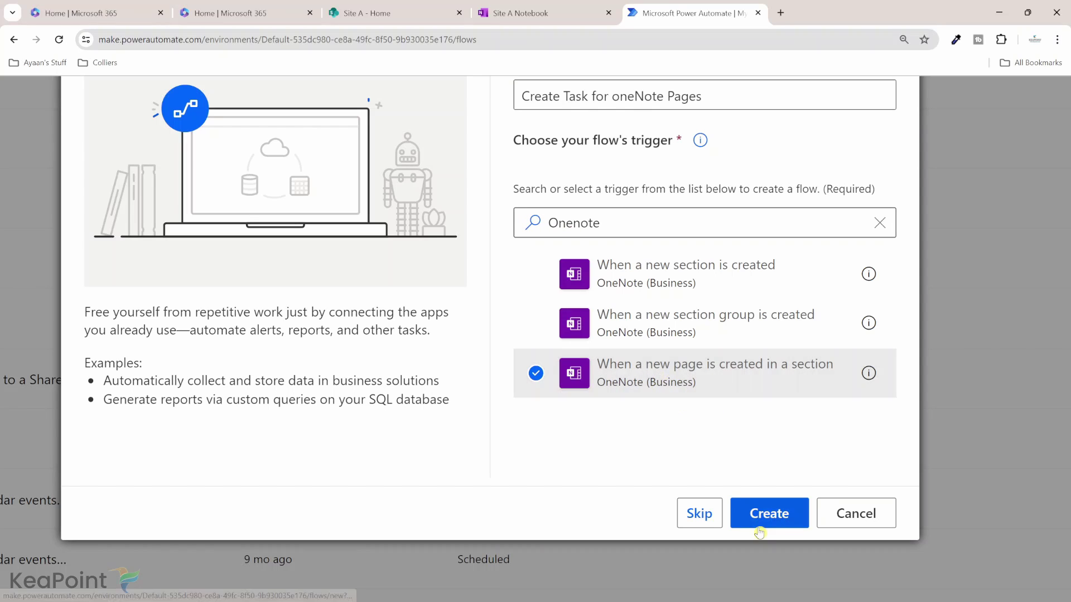
{"action": "left_click", "coordinate": [771, 514]}
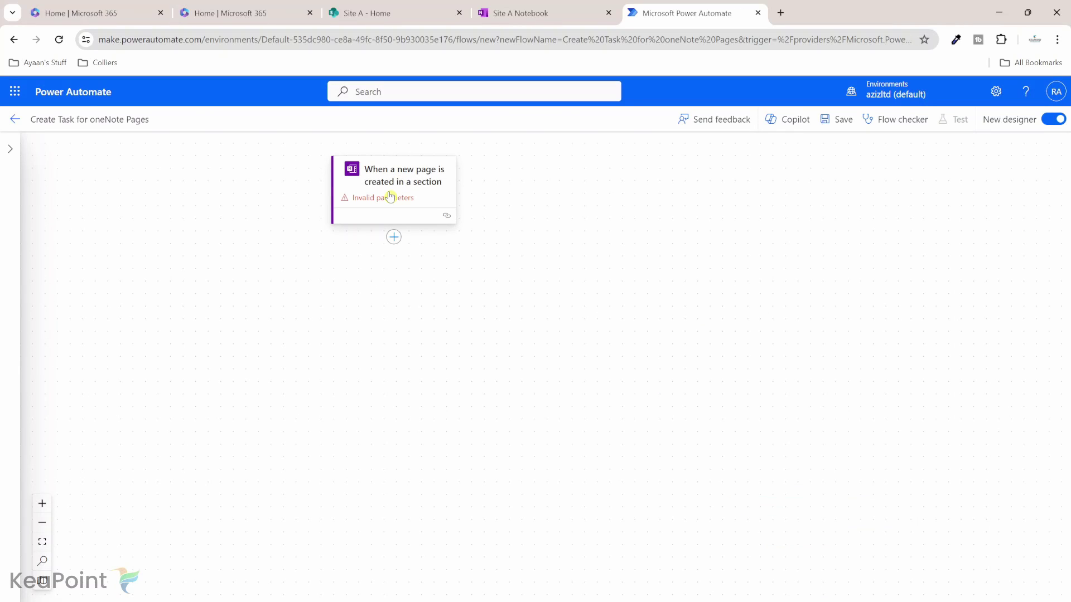
Set the trigger's Notebook Key to Site A Notebook and Notebook Section to Section1.
{"action": "left_click", "coordinate": [390, 196]}
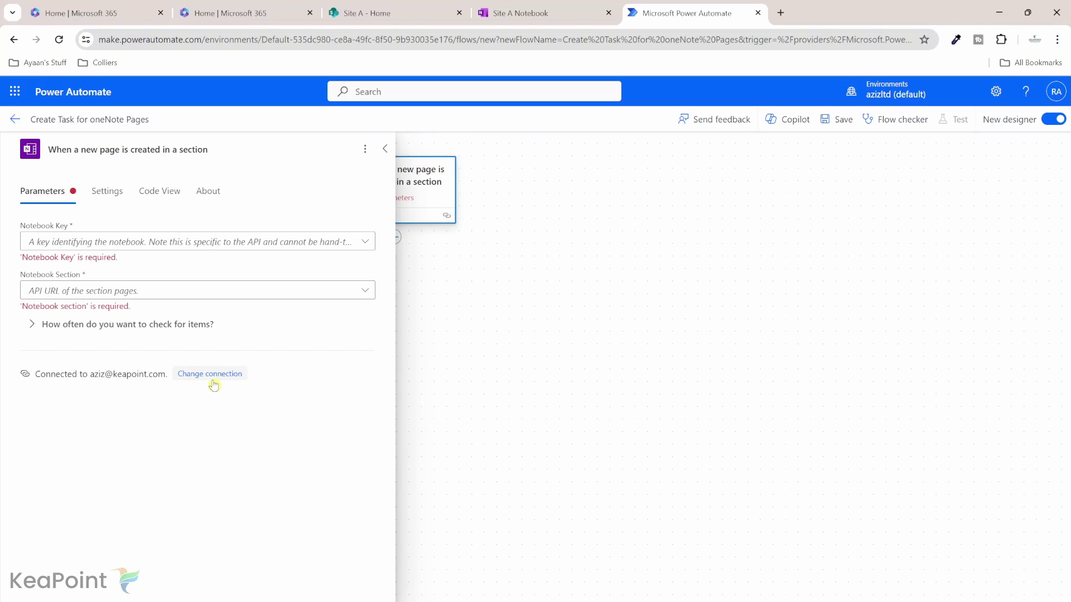
{"action": "left_click", "coordinate": [366, 247]}
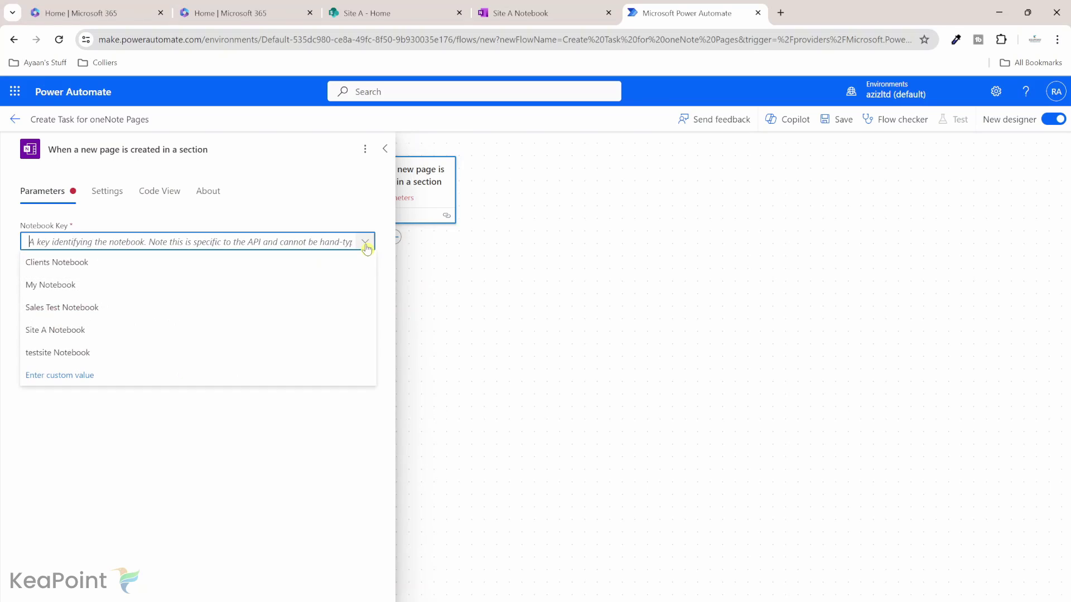
{"action": "left_click", "coordinate": [62, 337]}
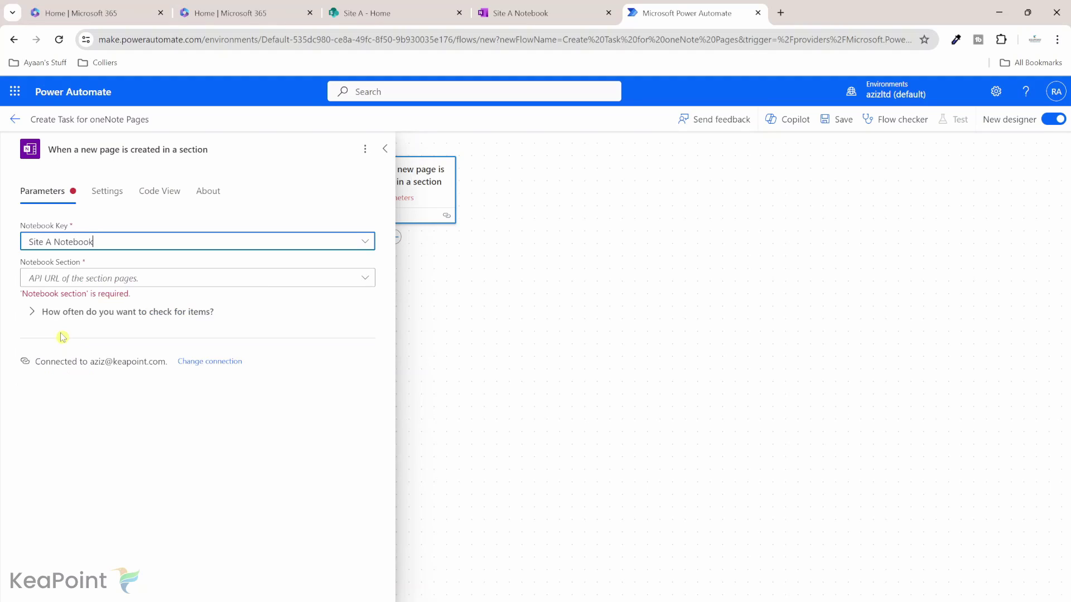
{"action": "left_click", "coordinate": [264, 278]}
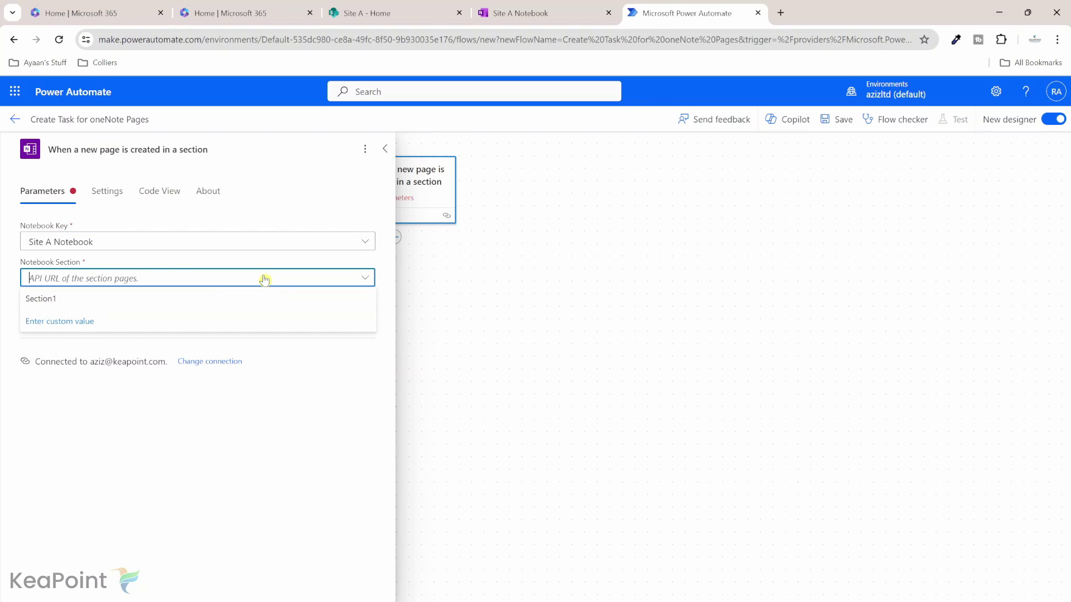
{"action": "left_click", "coordinate": [83, 306]}
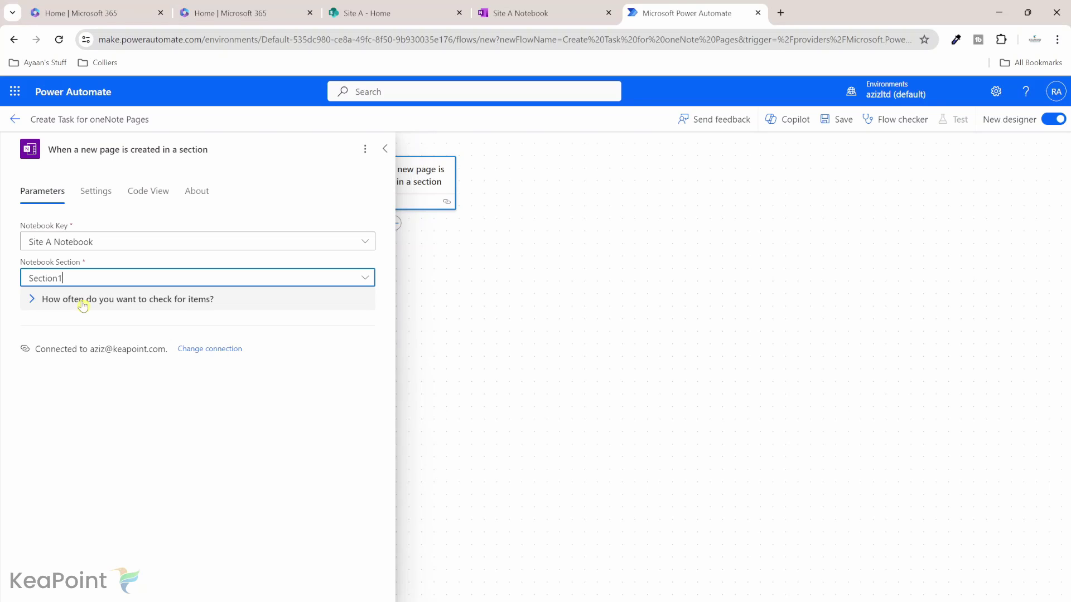
{"action": "left_click", "coordinate": [468, 292]}
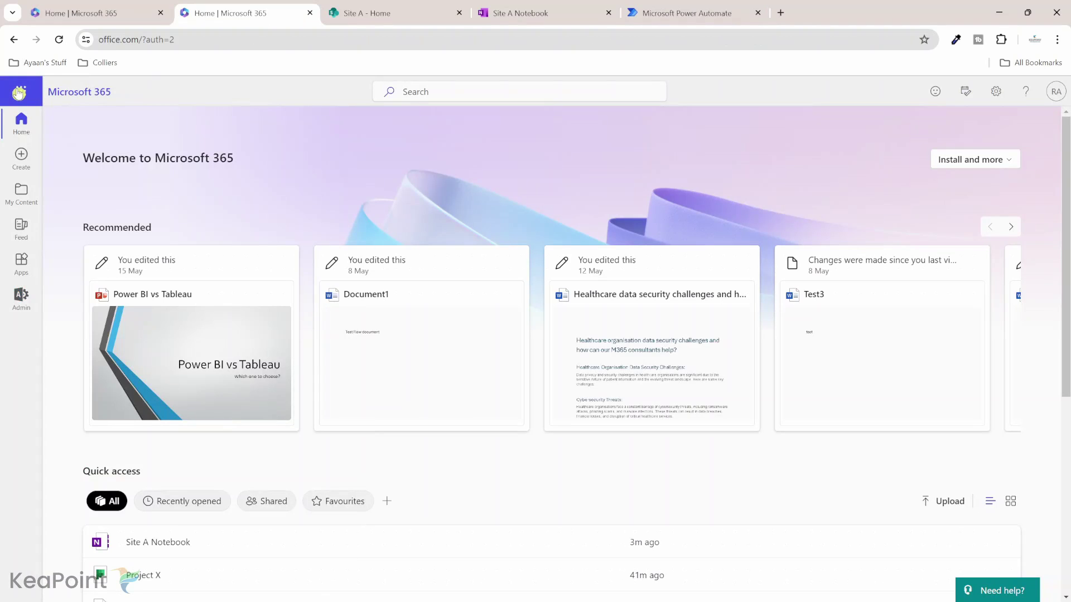
Open the Project X plan board in Planner from the app launcher, then return to the flow designer.
{"action": "left_click", "coordinate": [19, 93]}
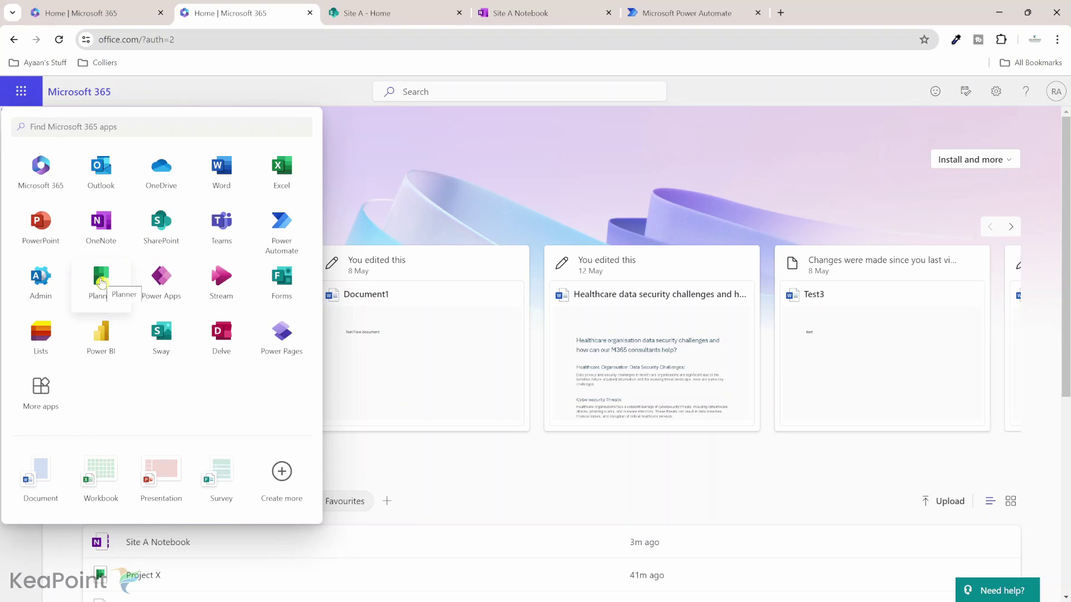
{"action": "left_click", "coordinate": [101, 279]}
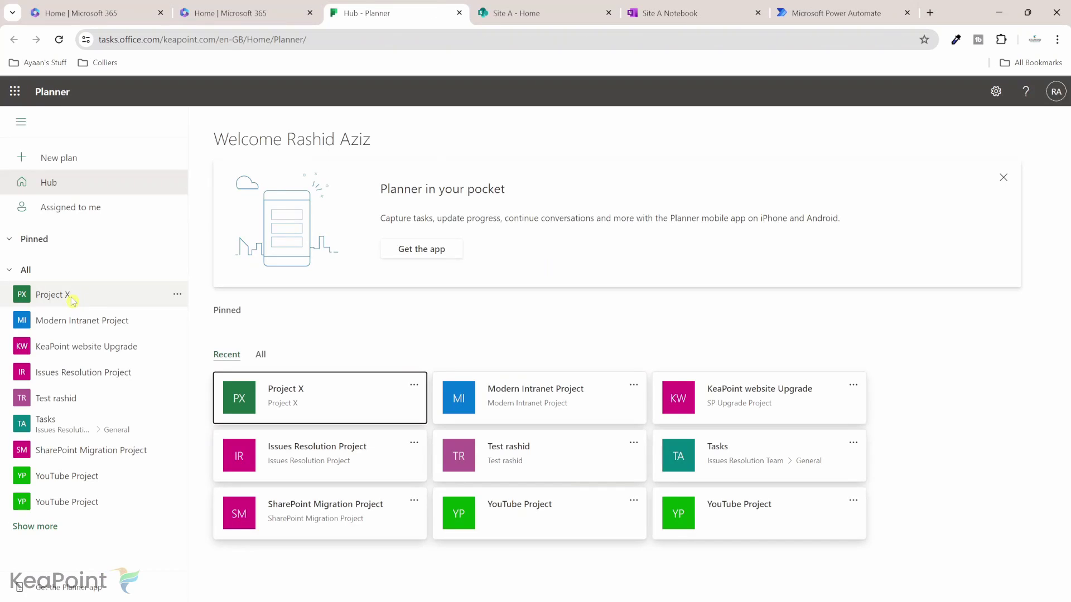
{"action": "left_click", "coordinate": [72, 301]}
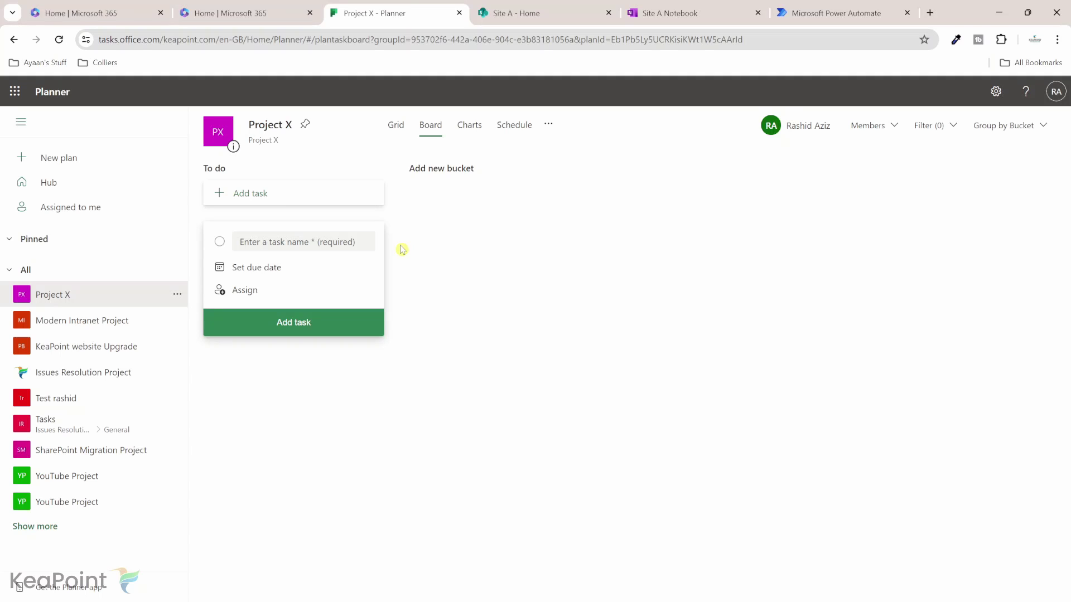
{"action": "left_click", "coordinate": [833, 13]}
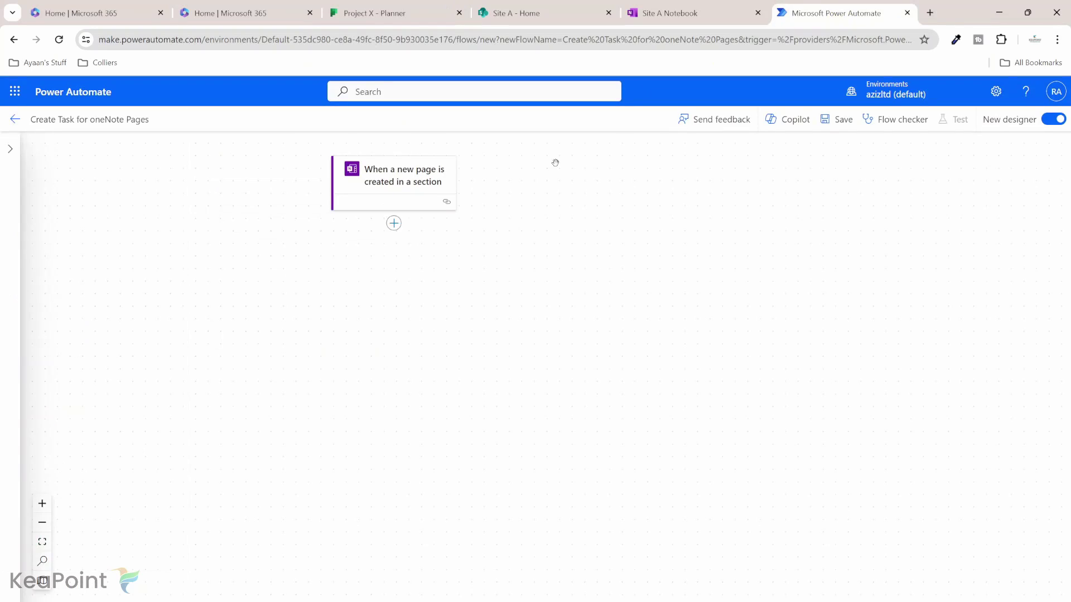
Add Planner's Create a task action after the trigger.
{"action": "left_click", "coordinate": [394, 223]}
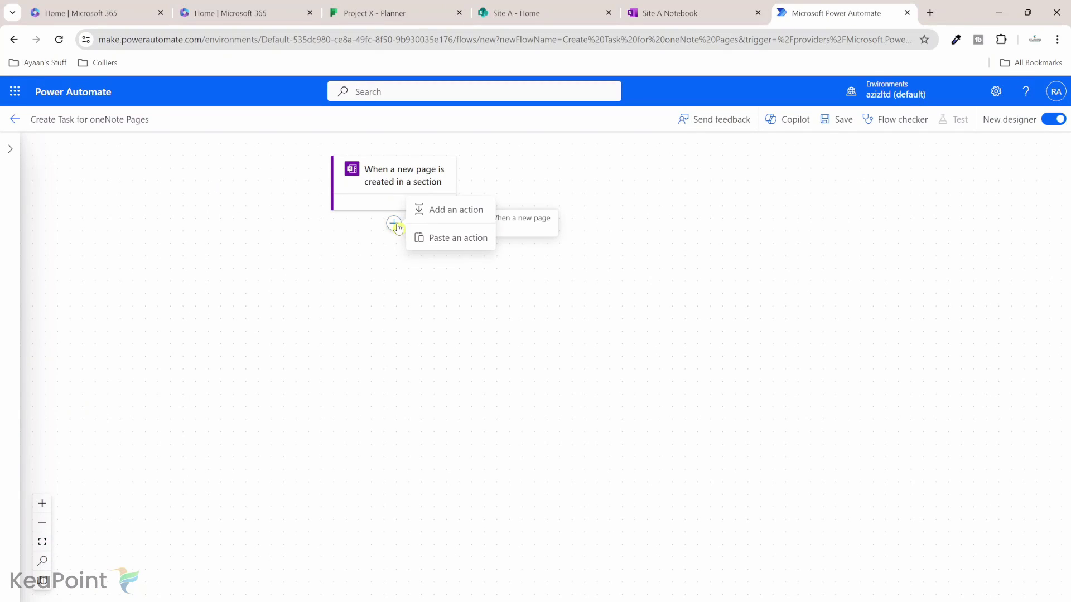
{"action": "left_click", "coordinate": [469, 214]}
{"action": "left_click", "coordinate": [228, 190]}
{"action": "type", "text": "create a task"}
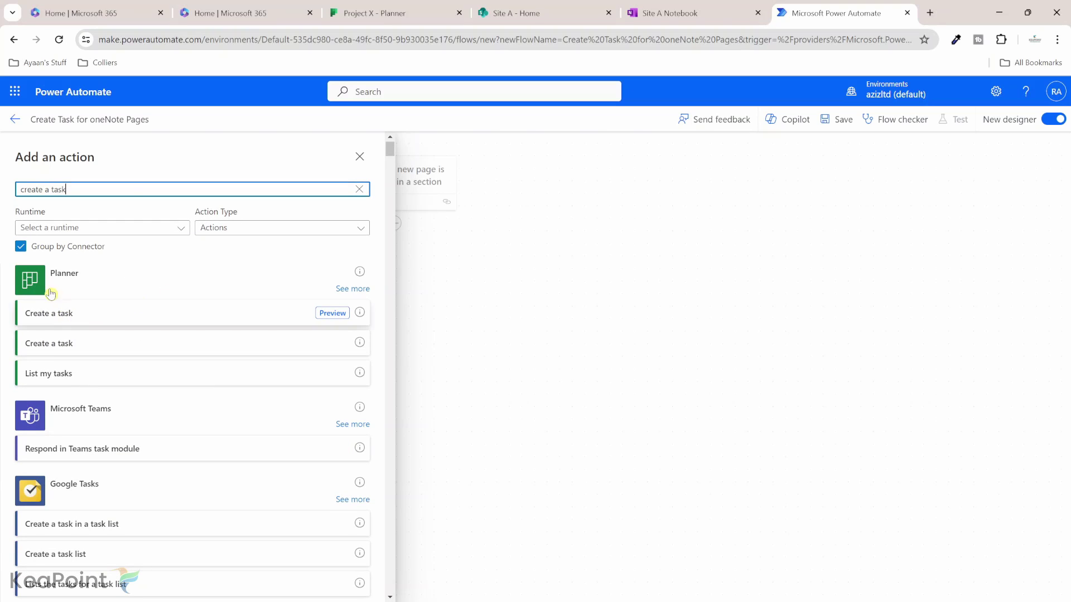
{"action": "left_click", "coordinate": [121, 322]}
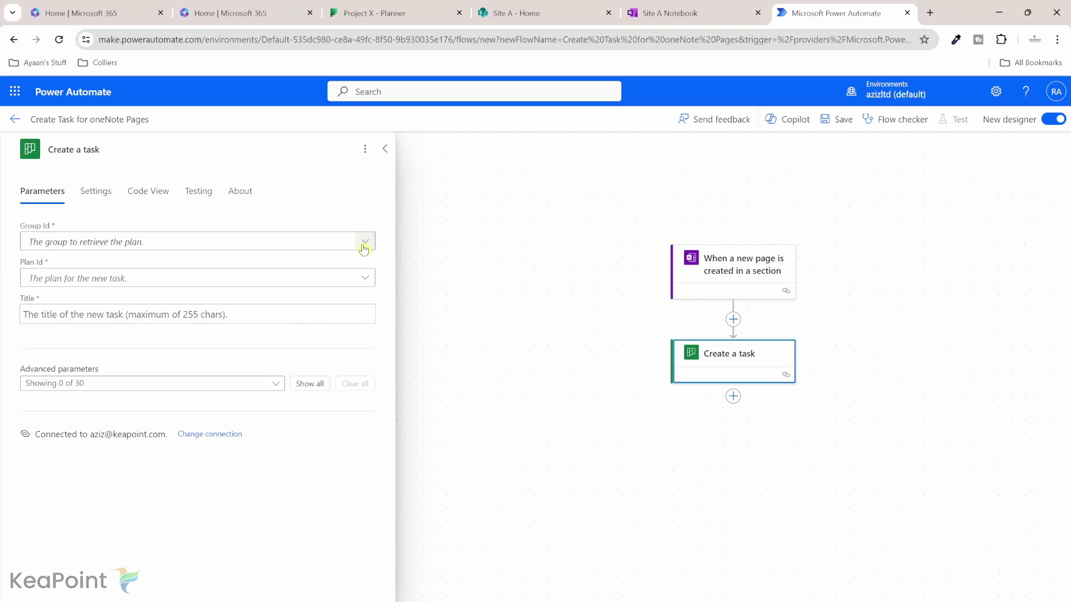
Set Group Id and Plan Id to Project X and title the task 'New Page to Review -'.
{"action": "left_click", "coordinate": [363, 249]}
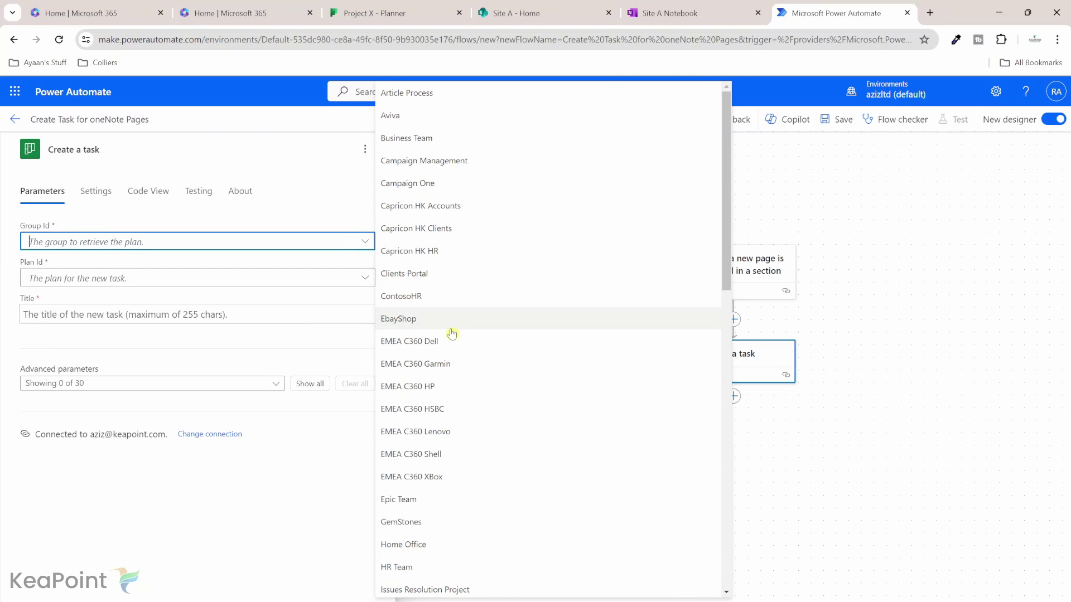
{"action": "scroll", "coordinate": [450, 333], "scroll_direction": "down", "scroll_amount": 8}
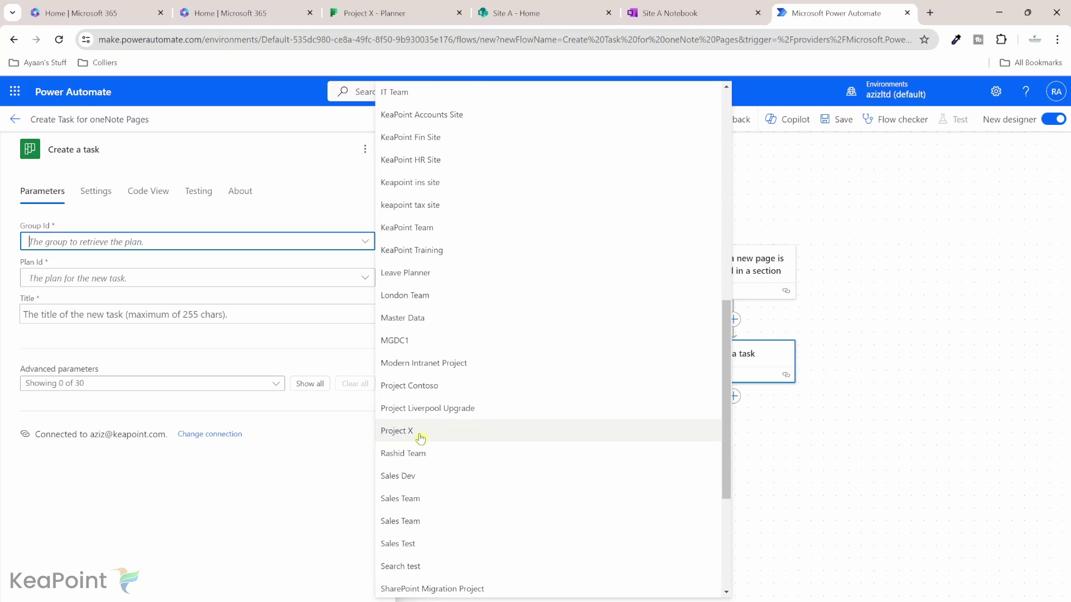
{"action": "left_click", "coordinate": [420, 435]}
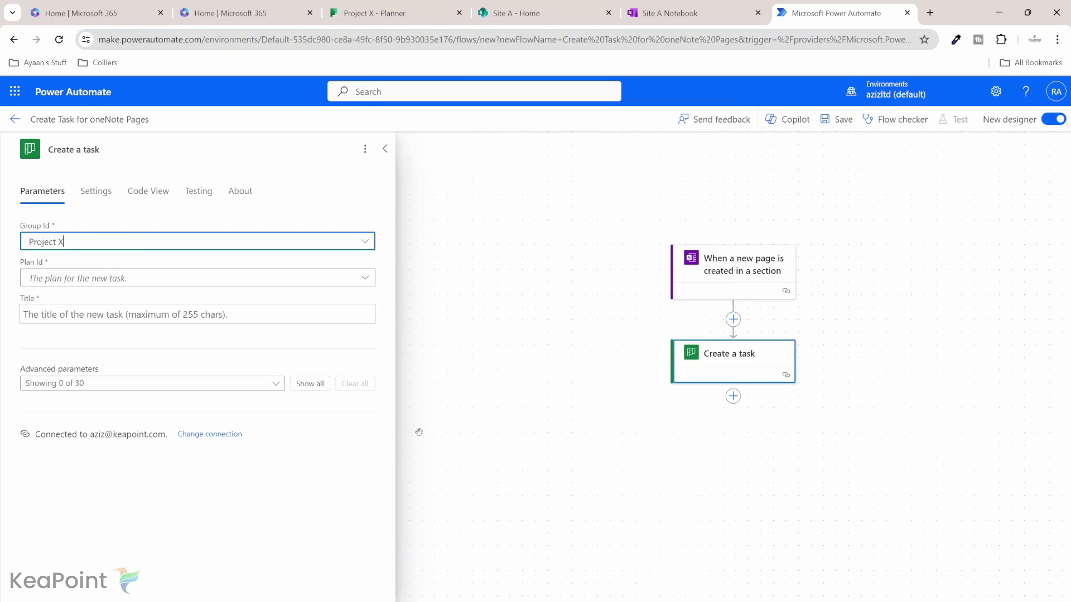
{"action": "left_click", "coordinate": [366, 281]}
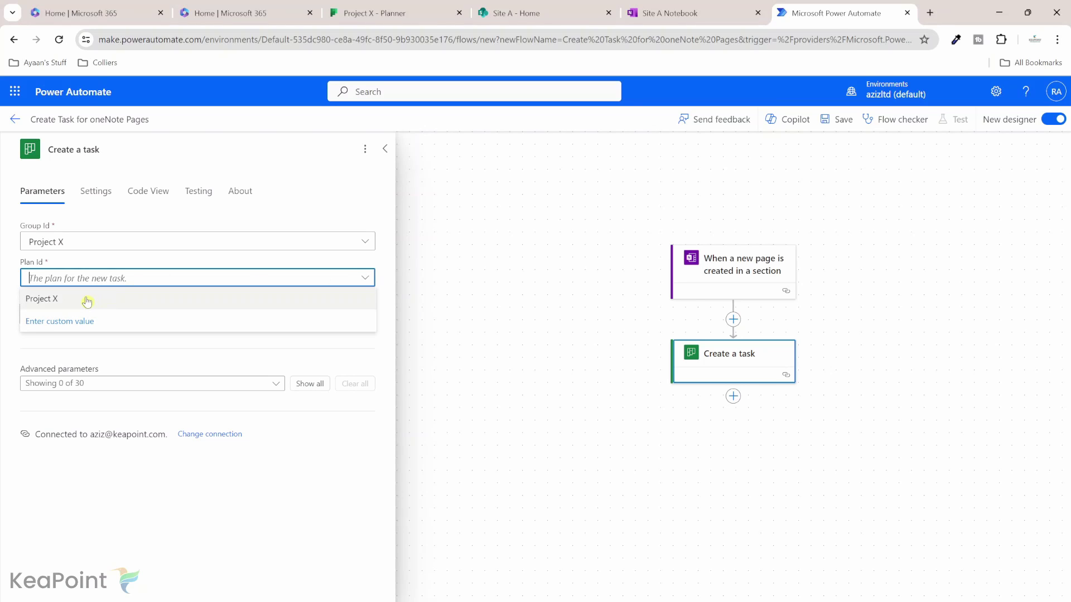
{"action": "left_click", "coordinate": [60, 304]}
{"action": "left_click", "coordinate": [213, 317]}
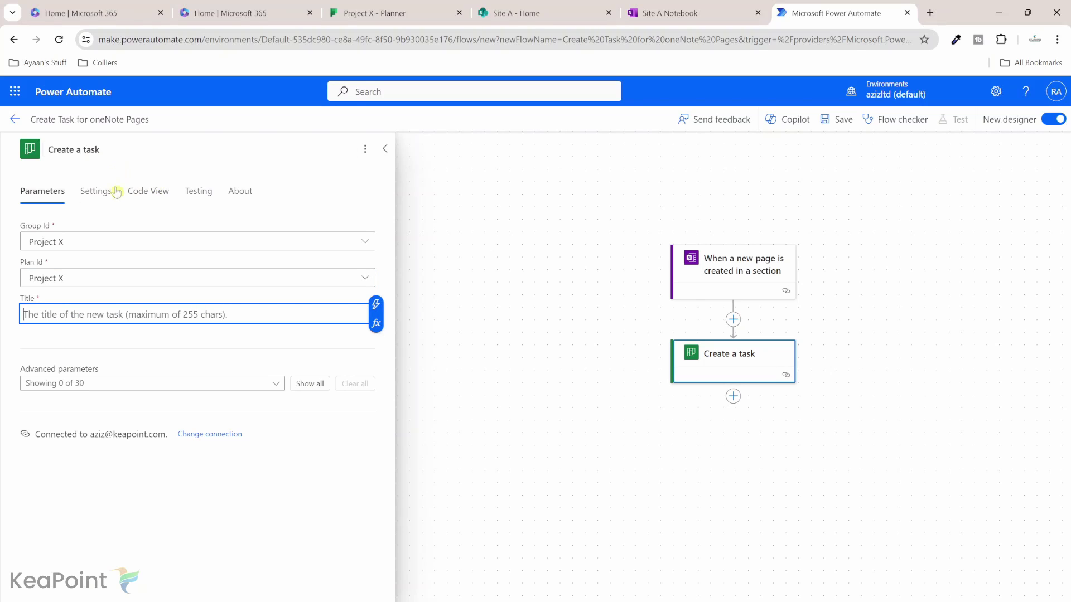
{"action": "type", "text": "New Page to Review -"}
{"action": "left_click", "coordinate": [25, 336]}
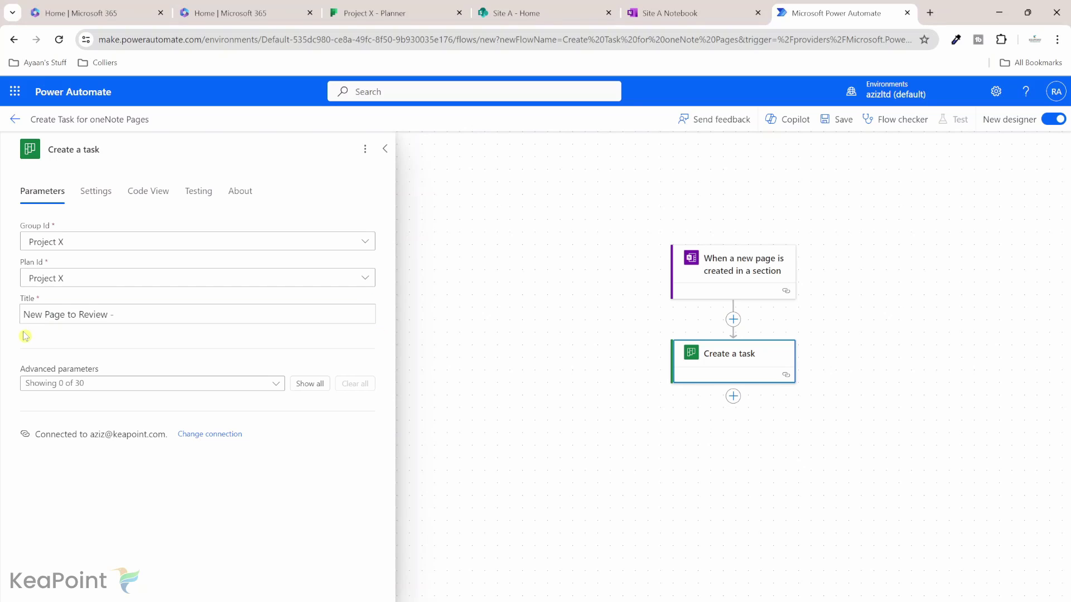
Append the OneNote Page title dynamic content to the task title.
{"action": "left_click", "coordinate": [102, 317]}
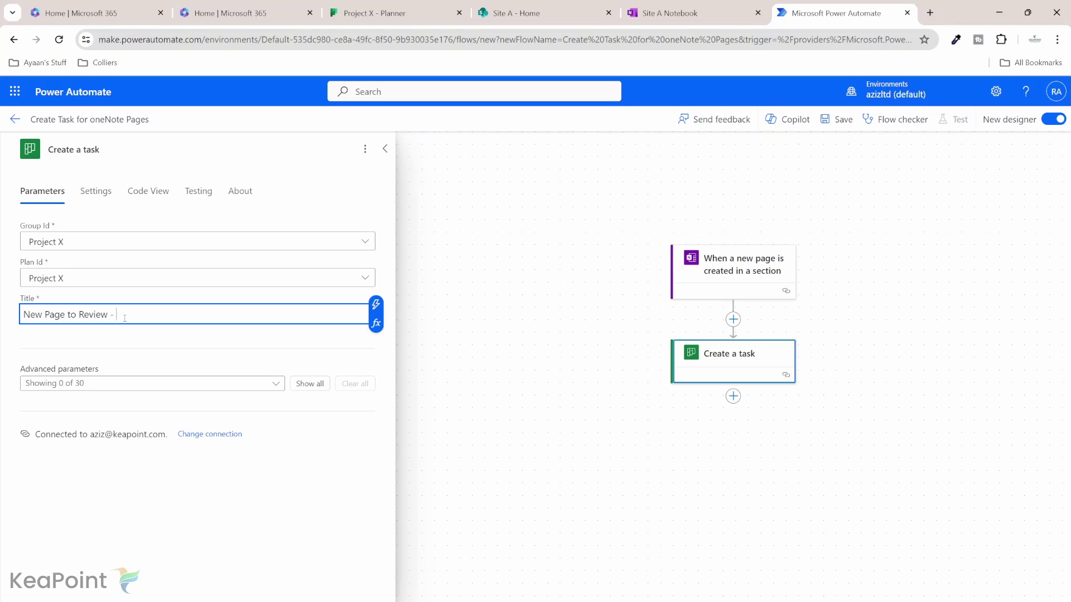
{"action": "left_click", "coordinate": [377, 307]}
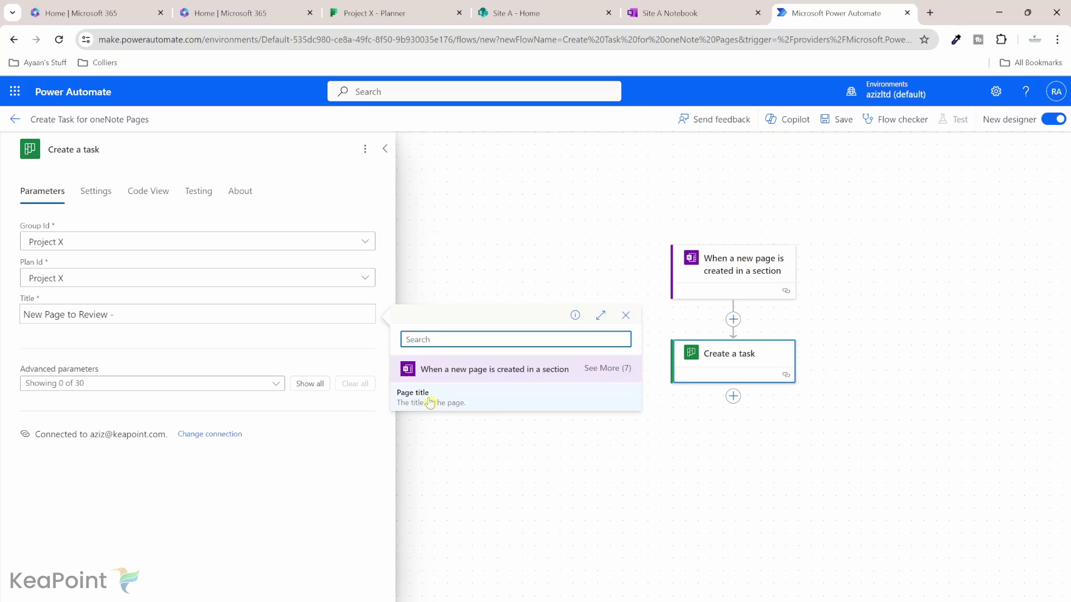
{"action": "left_click", "coordinate": [429, 397]}
Show all task parameters, set Bucket Id to To do, and close the Create a task settings.
{"action": "left_click", "coordinate": [305, 384]}
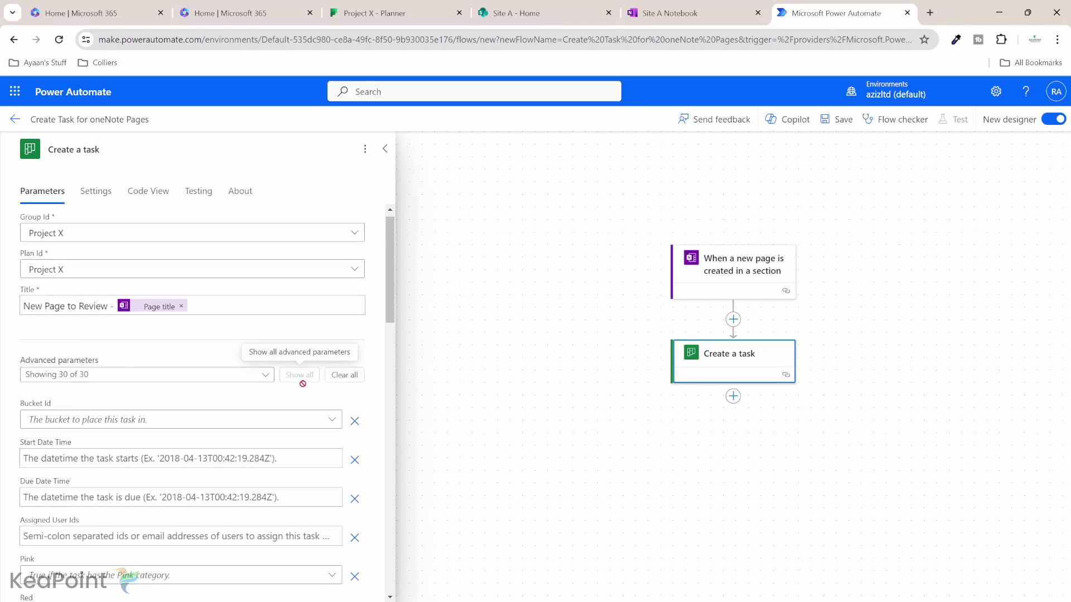
{"action": "scroll", "coordinate": [303, 384], "scroll_direction": "down", "scroll_amount": 3}
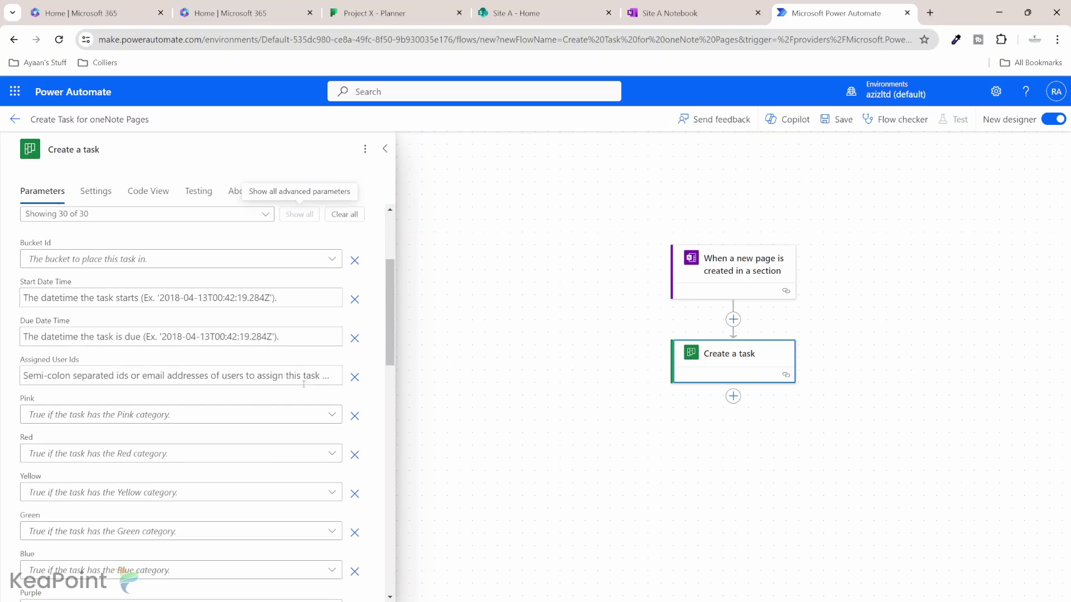
{"action": "left_click", "coordinate": [332, 263]}
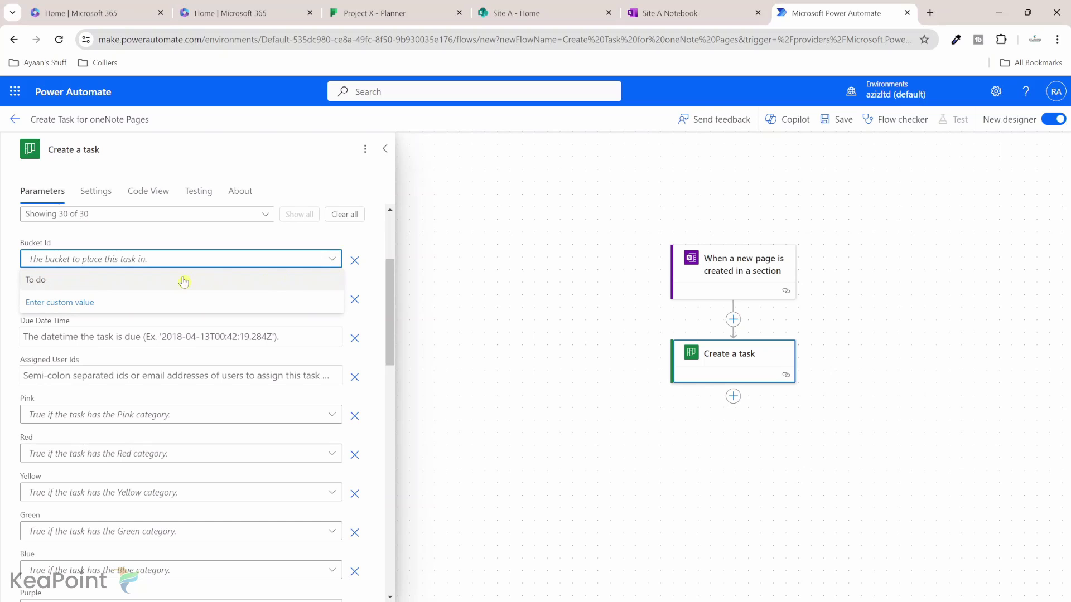
{"action": "left_click", "coordinate": [96, 283]}
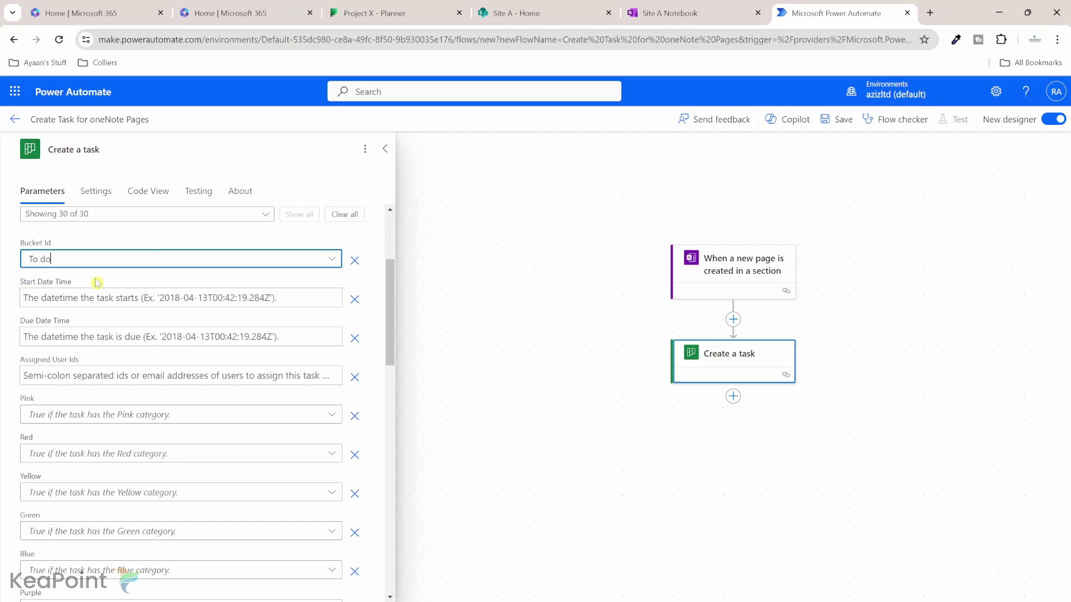
{"action": "scroll", "coordinate": [299, 317], "scroll_direction": "down", "scroll_amount": 10}
{"action": "scroll", "coordinate": [283, 444], "scroll_direction": "up", "scroll_amount": 10}
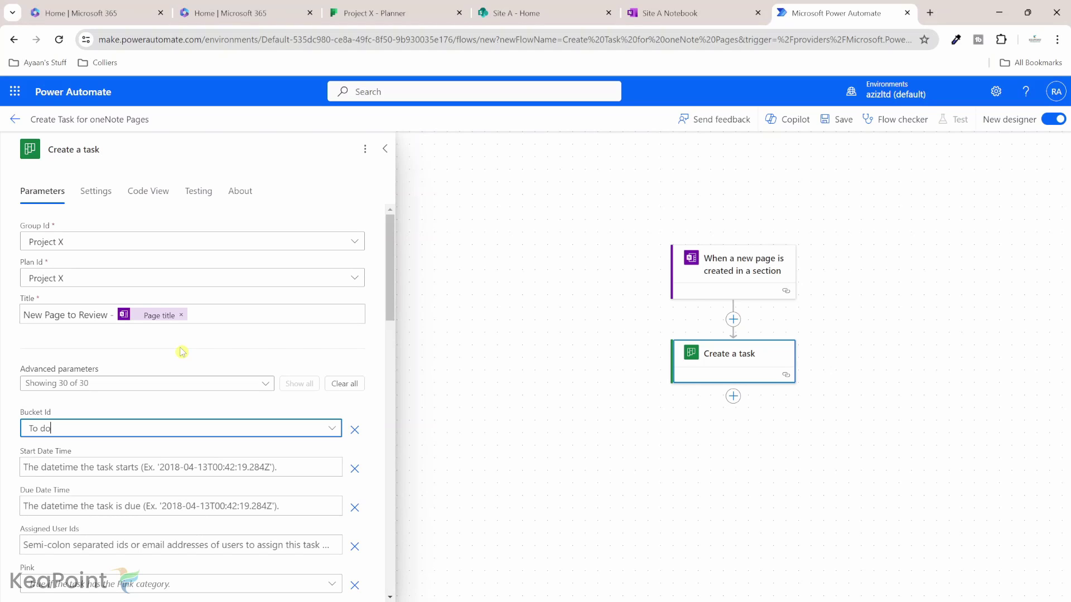
{"action": "scroll", "coordinate": [182, 352], "scroll_direction": "down", "scroll_amount": 15}
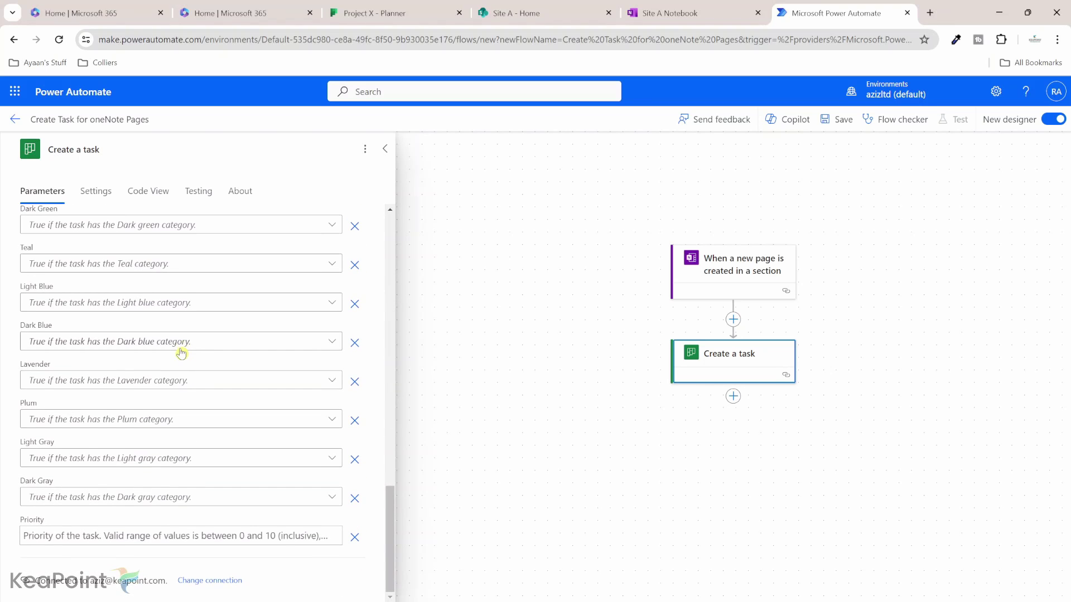
{"action": "scroll", "coordinate": [181, 353], "scroll_direction": "up", "scroll_amount": 5}
{"action": "left_click", "coordinate": [558, 335]}
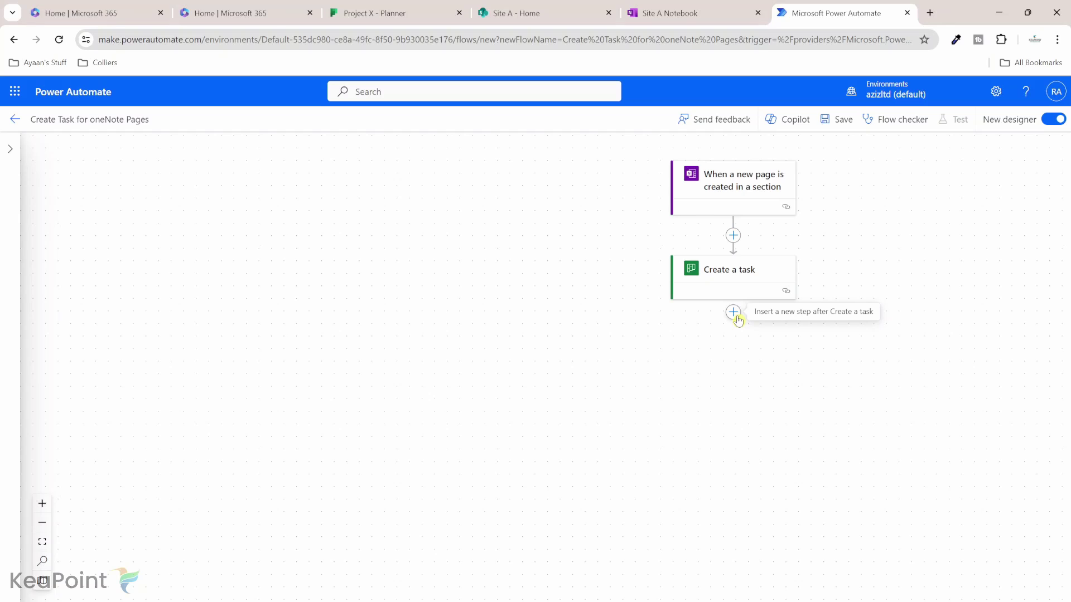
{"action": "left_click", "coordinate": [735, 313]}
Add Planner's Update task details action after Create a task, found by searching 'update task'.
{"action": "left_click", "coordinate": [776, 301]}
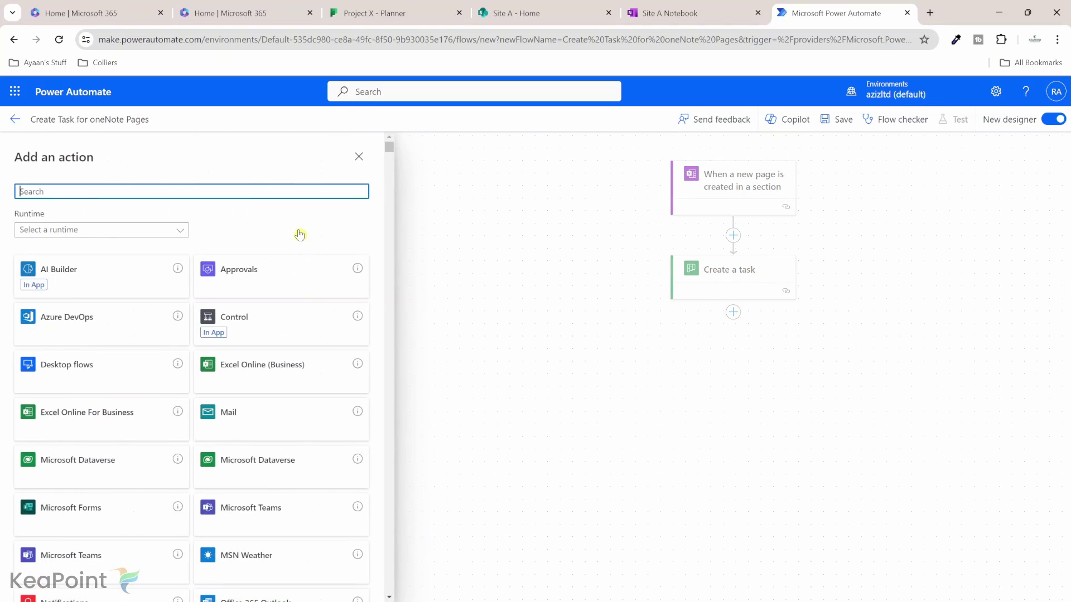
{"action": "type", "text": "update "}
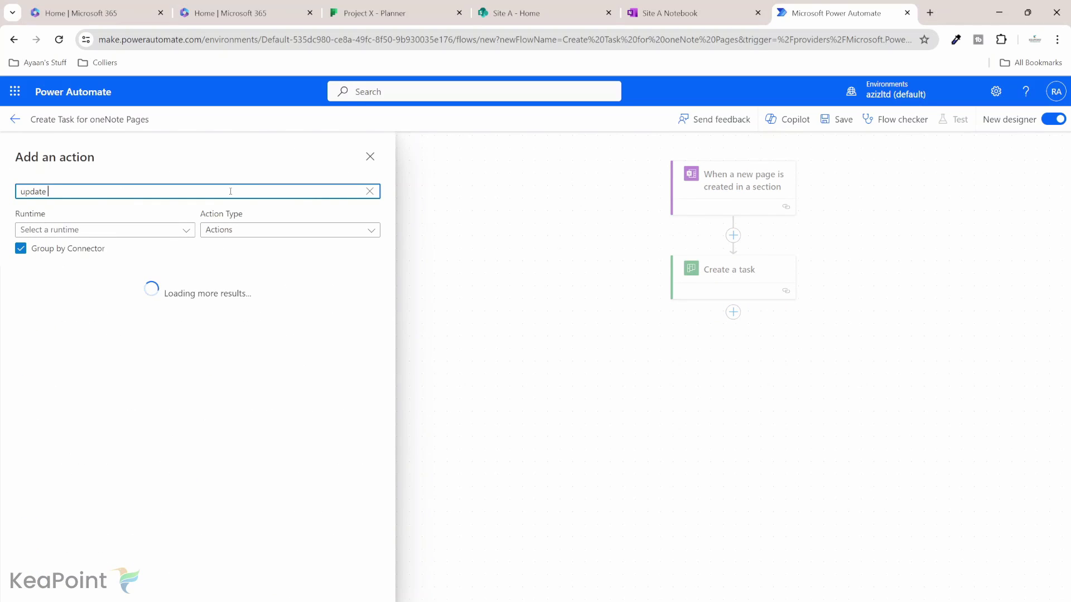
{"action": "type", "text": "task"}
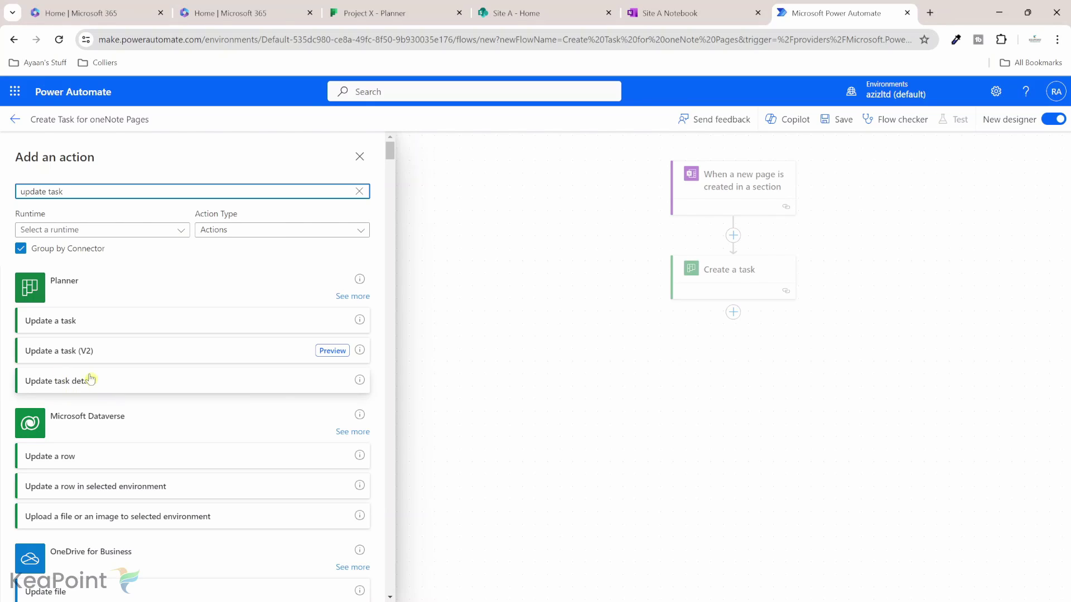
{"action": "left_click", "coordinate": [78, 384]}
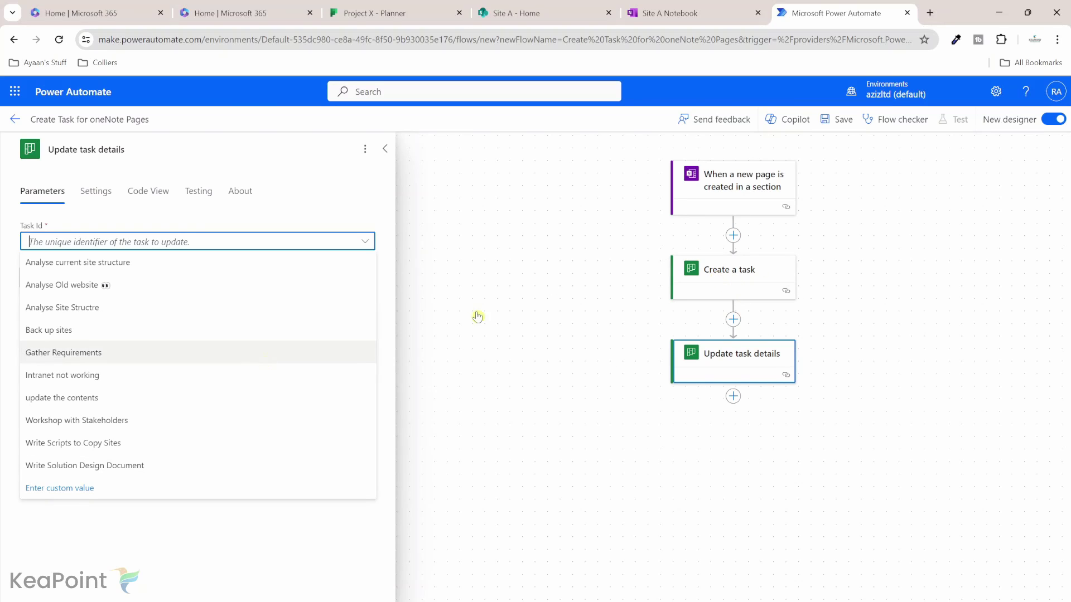
Set Update task details' Task Id to the Id output of Create a task.
{"action": "left_click", "coordinate": [54, 488]}
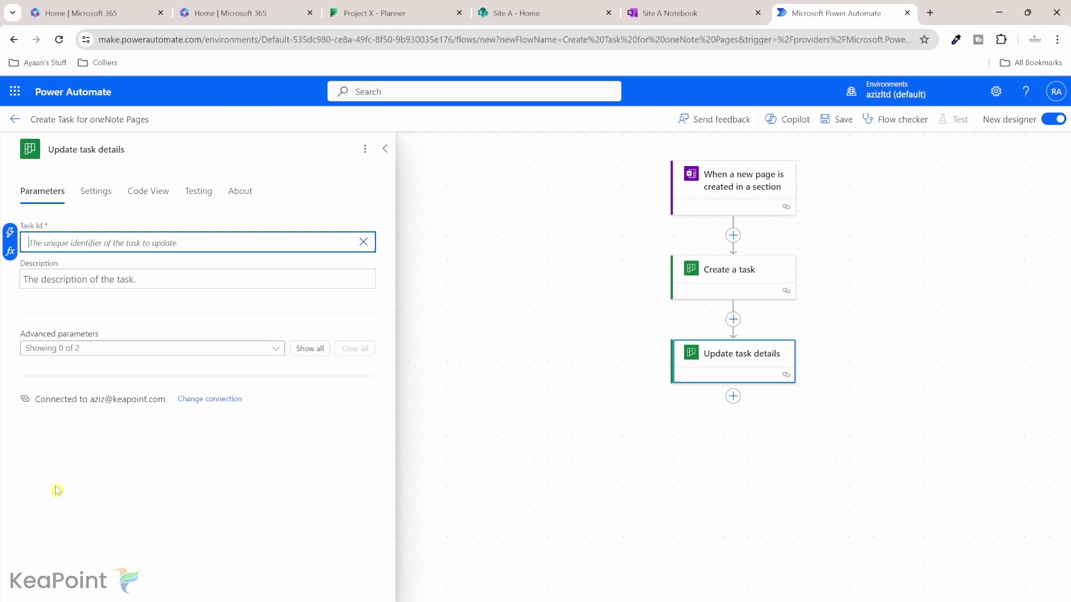
{"action": "left_click", "coordinate": [11, 234]}
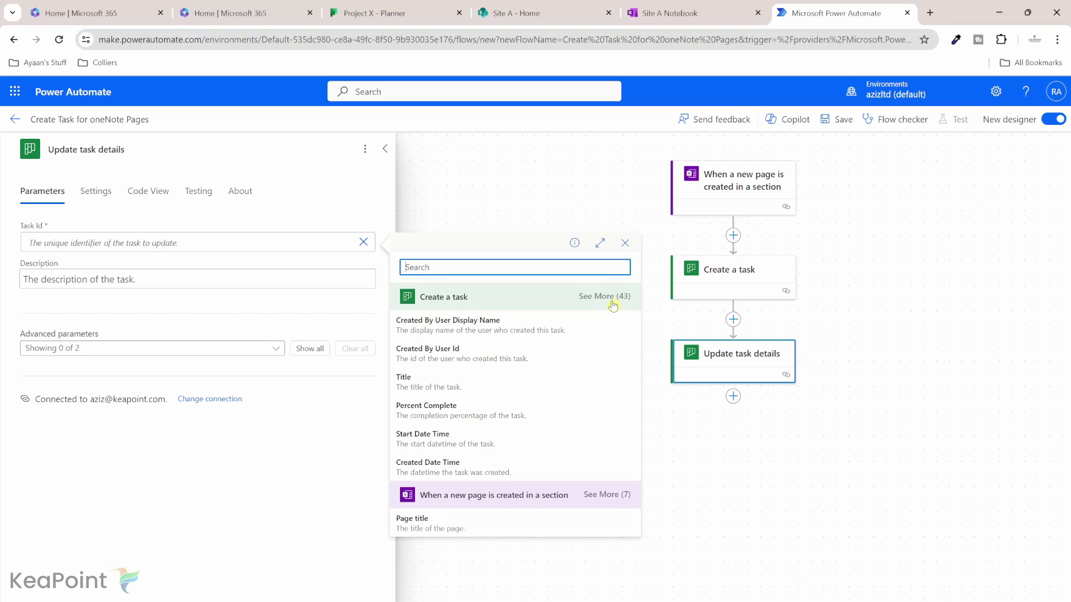
{"action": "left_click", "coordinate": [611, 302]}
{"action": "scroll", "coordinate": [452, 385], "scroll_direction": "down", "scroll_amount": 5}
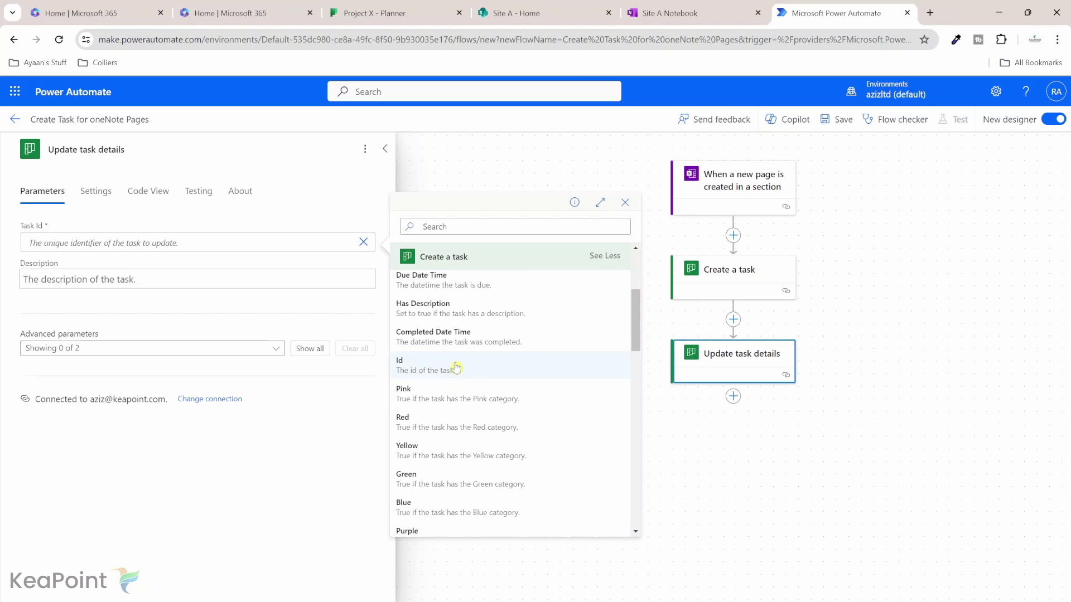
{"action": "left_click", "coordinate": [445, 364]}
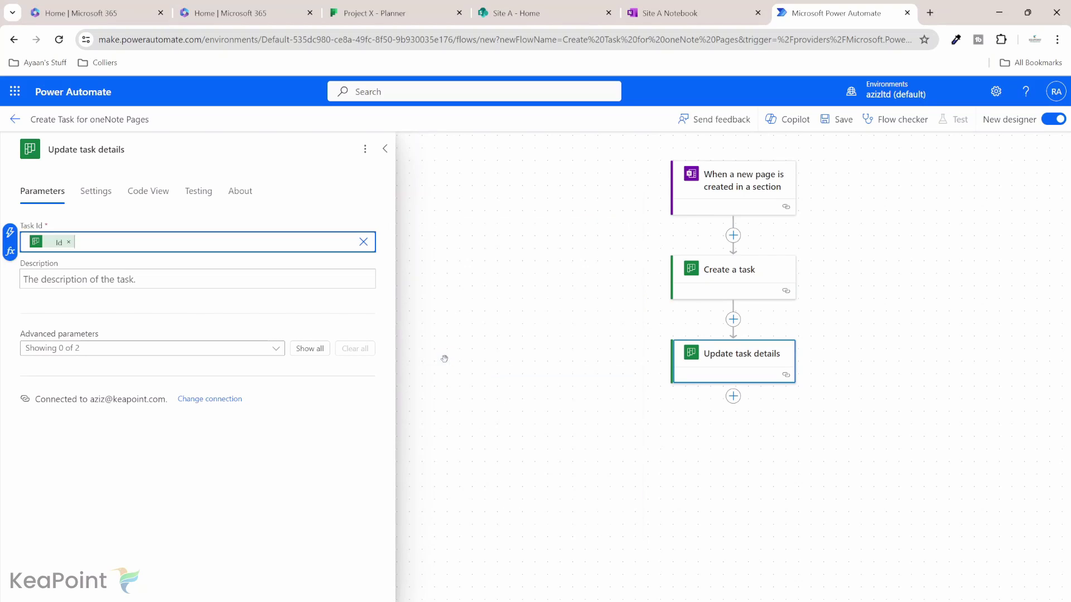
Set Description to 'The Link to OneNote Page is Here :' plus the OneNote web url, and save.
{"action": "left_click", "coordinate": [117, 278]}
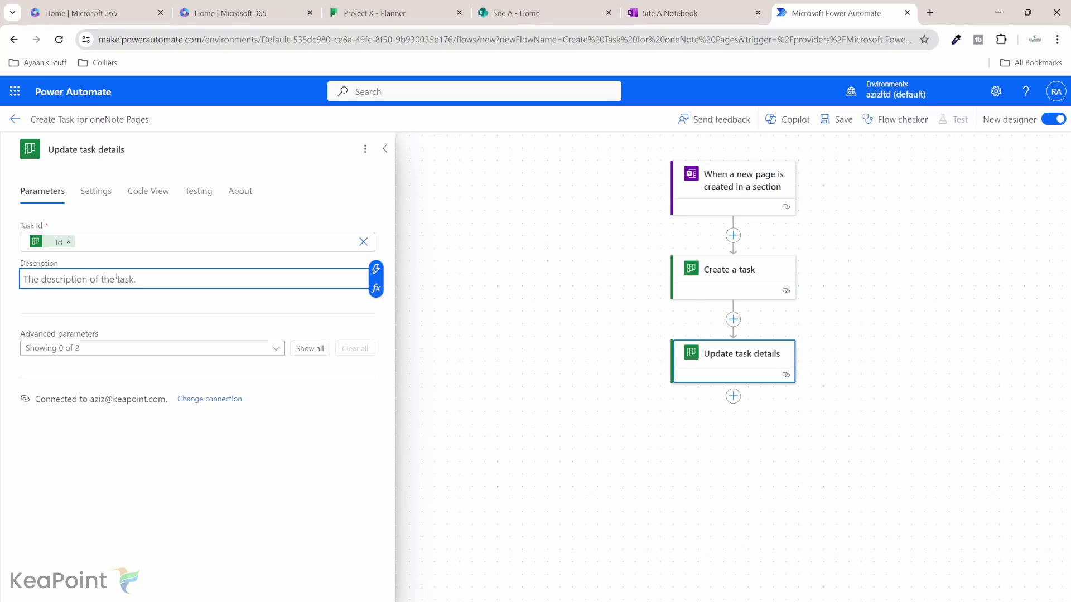
{"action": "type", "text": "The Link to OneNote Page is Here"}
{"action": "type", "text": ":"}
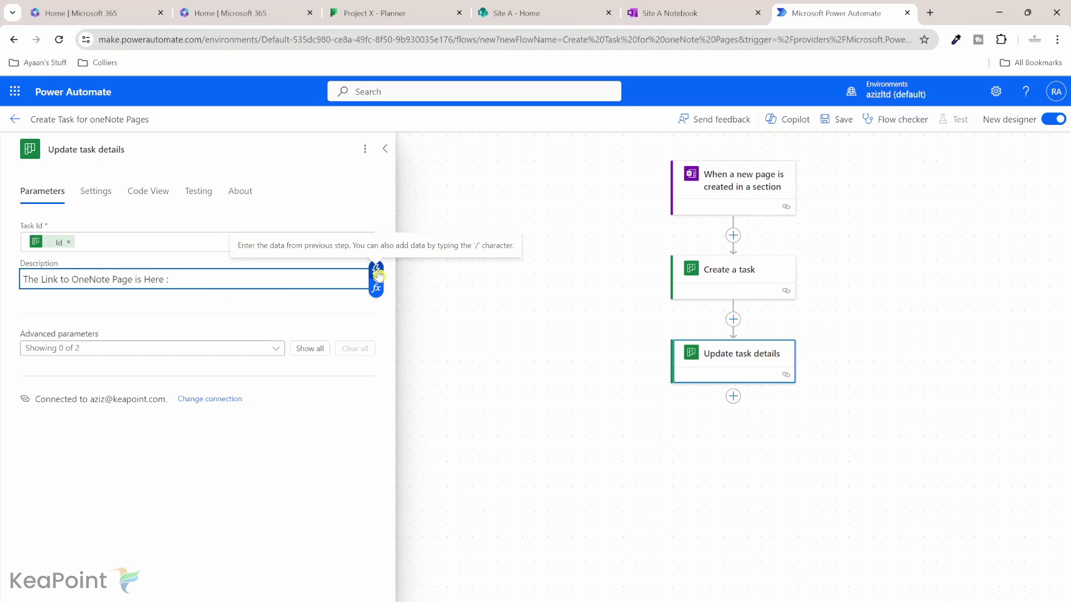
{"action": "left_click", "coordinate": [377, 270]}
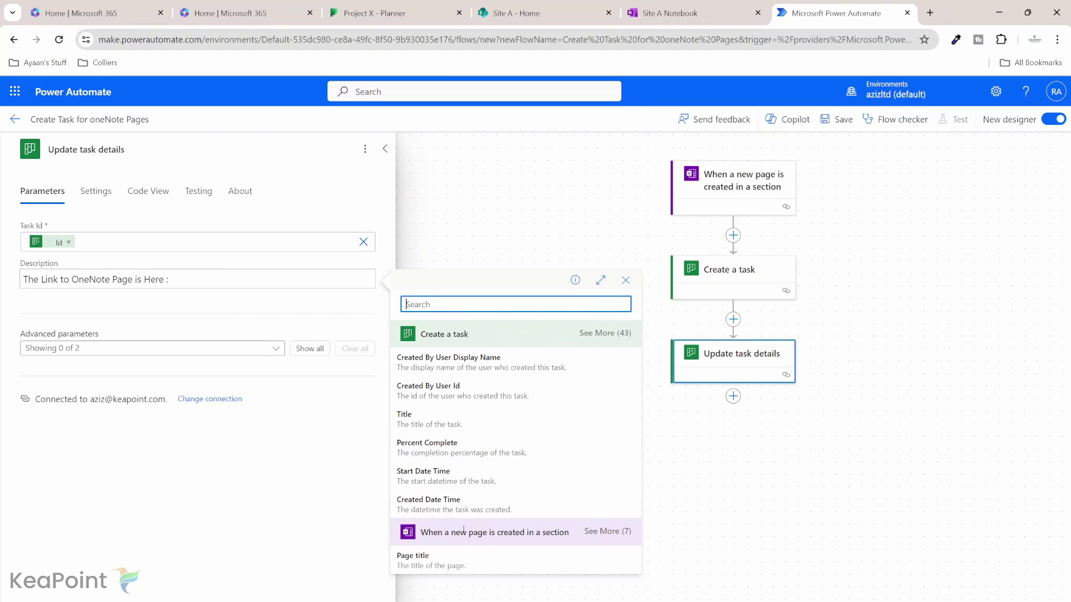
{"action": "left_click", "coordinate": [607, 535]}
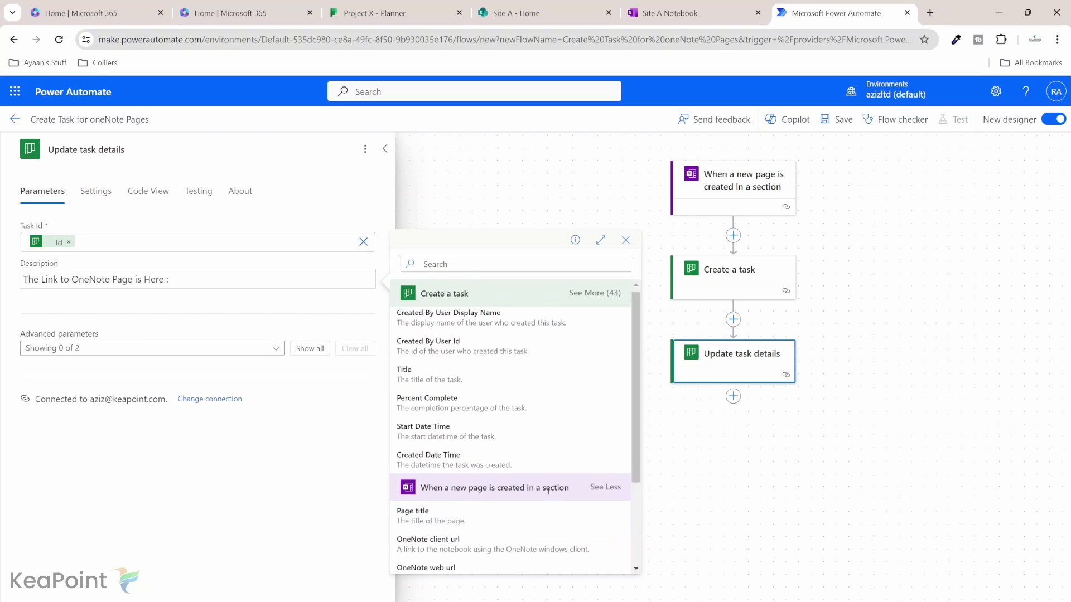
{"action": "scroll", "coordinate": [604, 537], "scroll_direction": "down", "scroll_amount": 3}
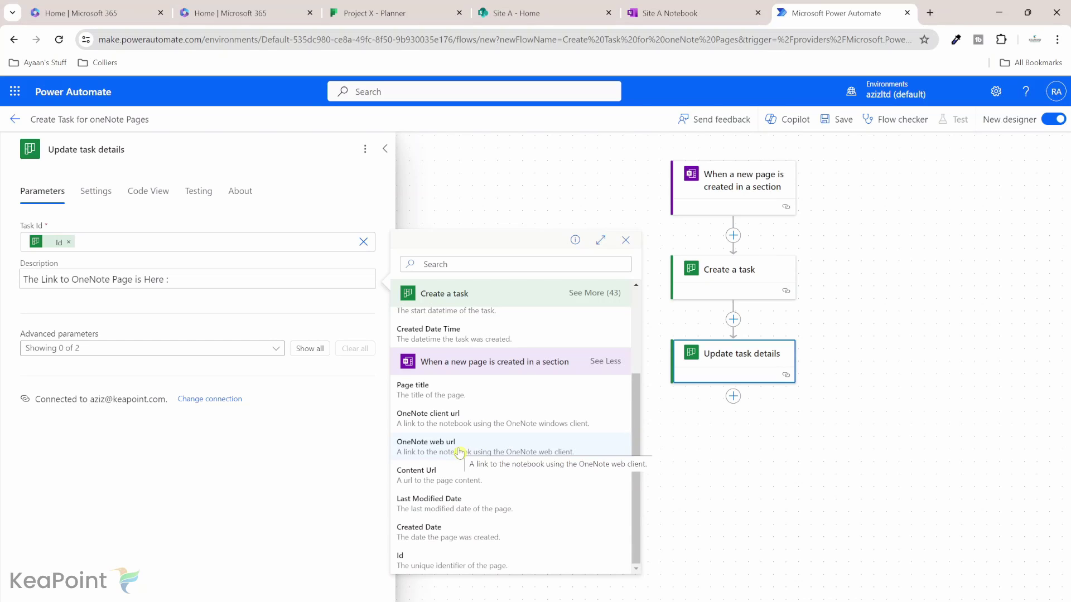
{"action": "left_click", "coordinate": [450, 308]}
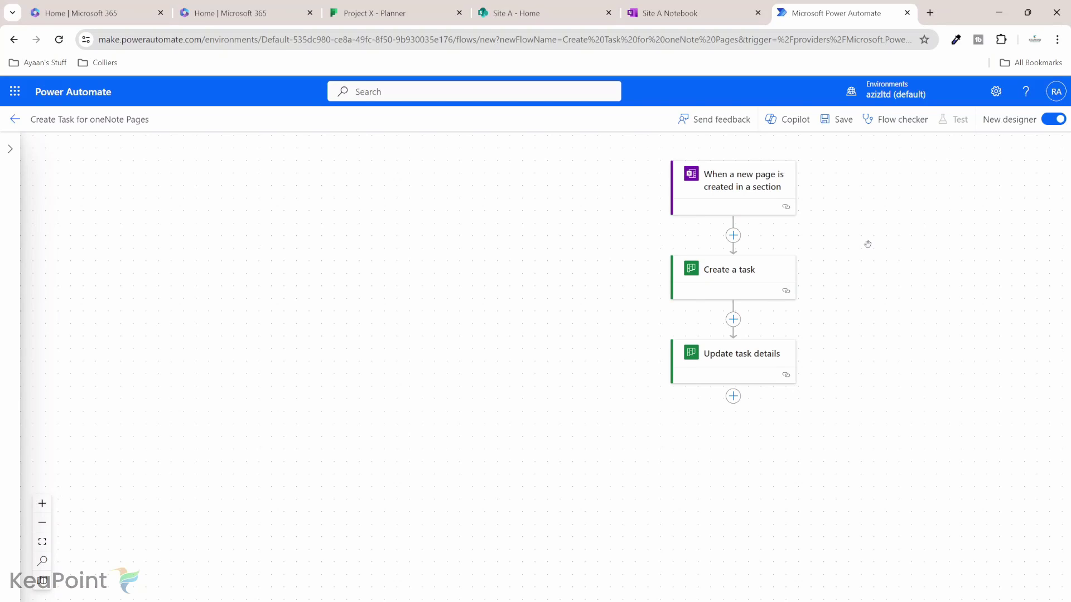
{"action": "left_click", "coordinate": [843, 121]}
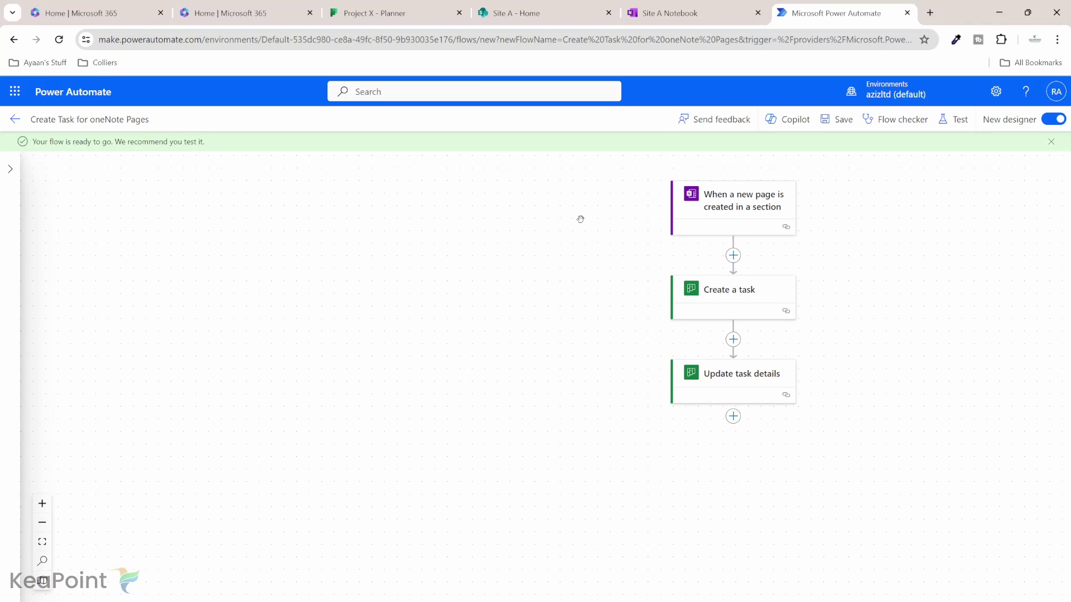
Go back to the flow's details page, then switch to the Site A Notebook tab.
{"action": "left_click", "coordinate": [13, 124]}
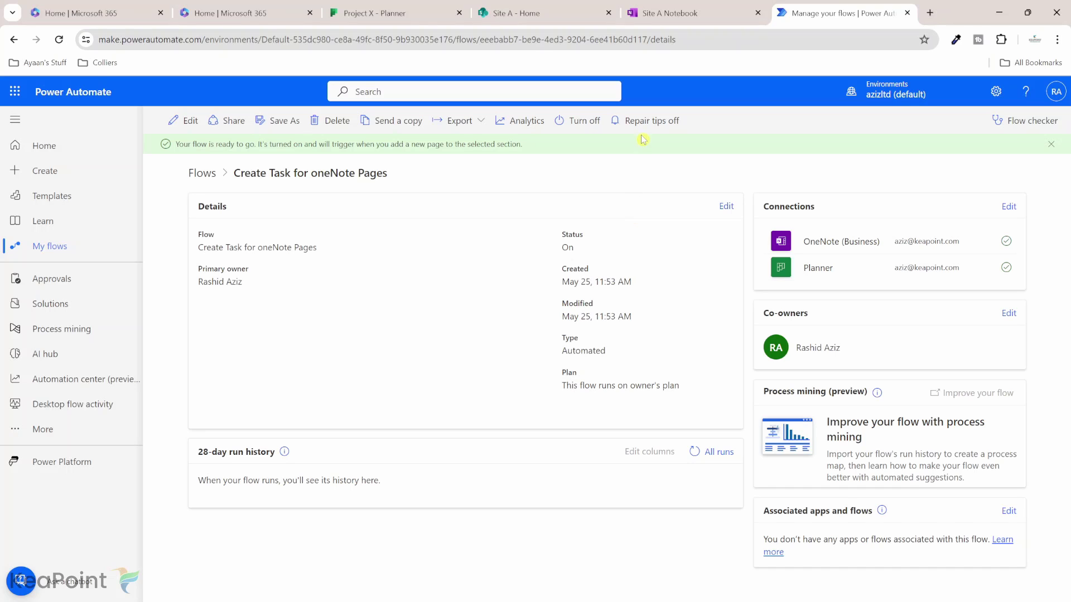
{"action": "left_click", "coordinate": [692, 10]}
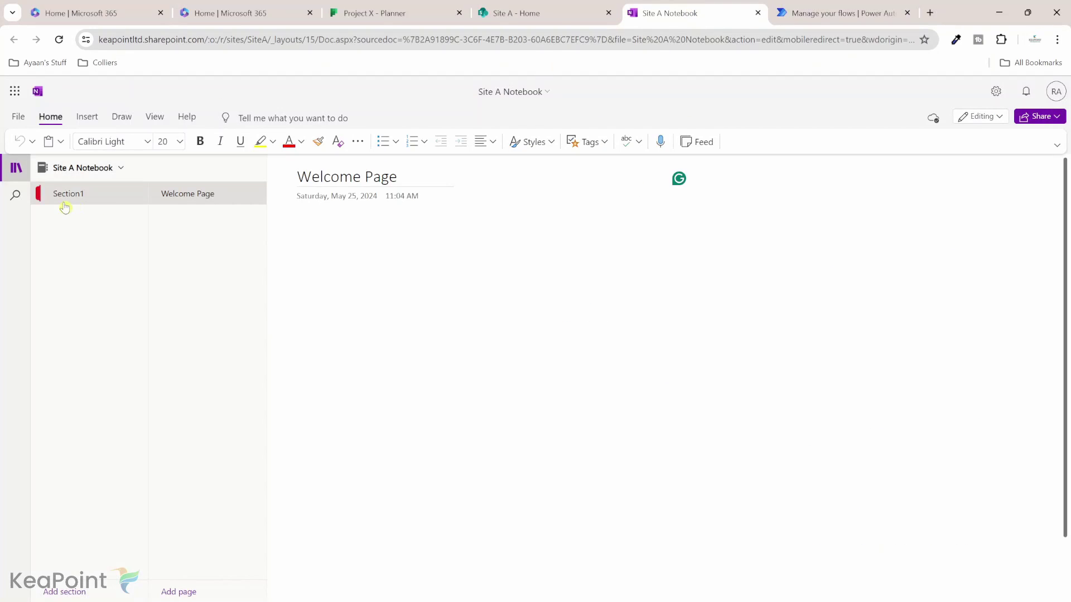
Add a page 'Add Project X Description Here' to Section1, then return to the flow's run history.
{"action": "right_click", "coordinate": [92, 200]}
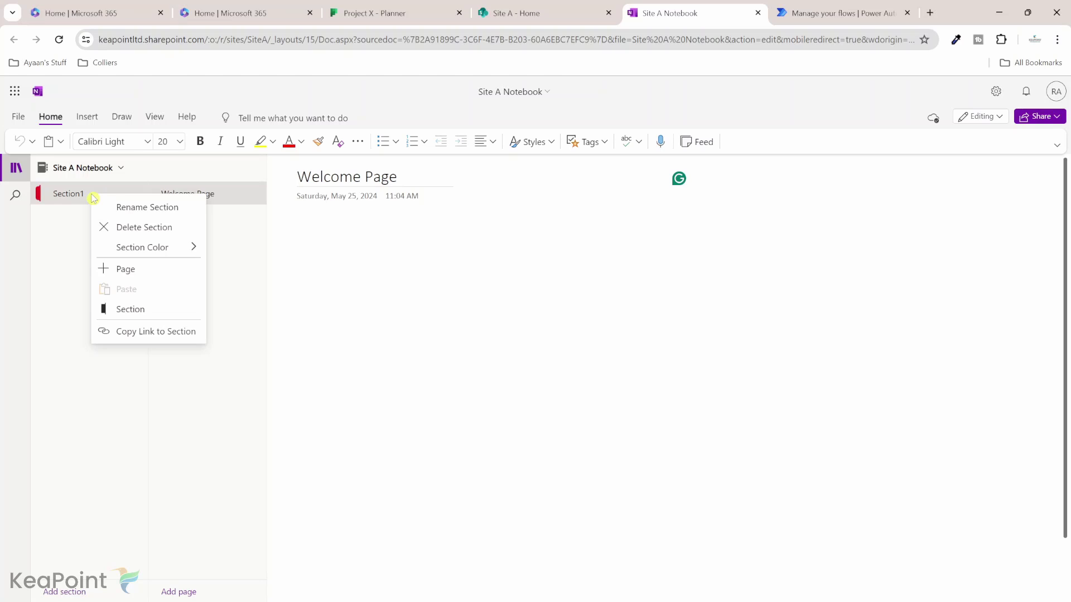
{"action": "left_click", "coordinate": [127, 269]}
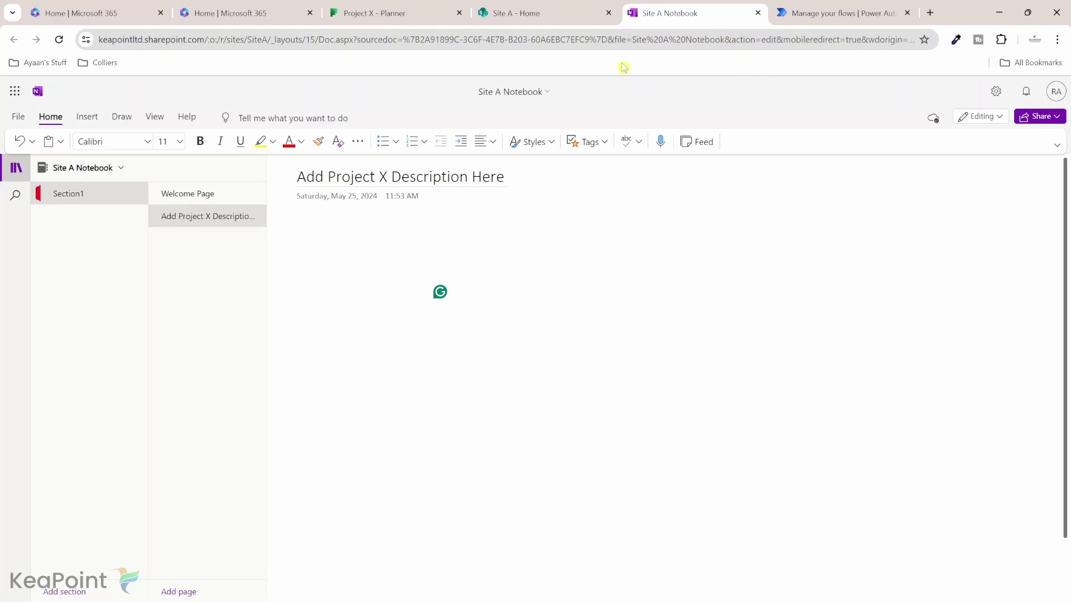
{"action": "left_click", "coordinate": [829, 13]}
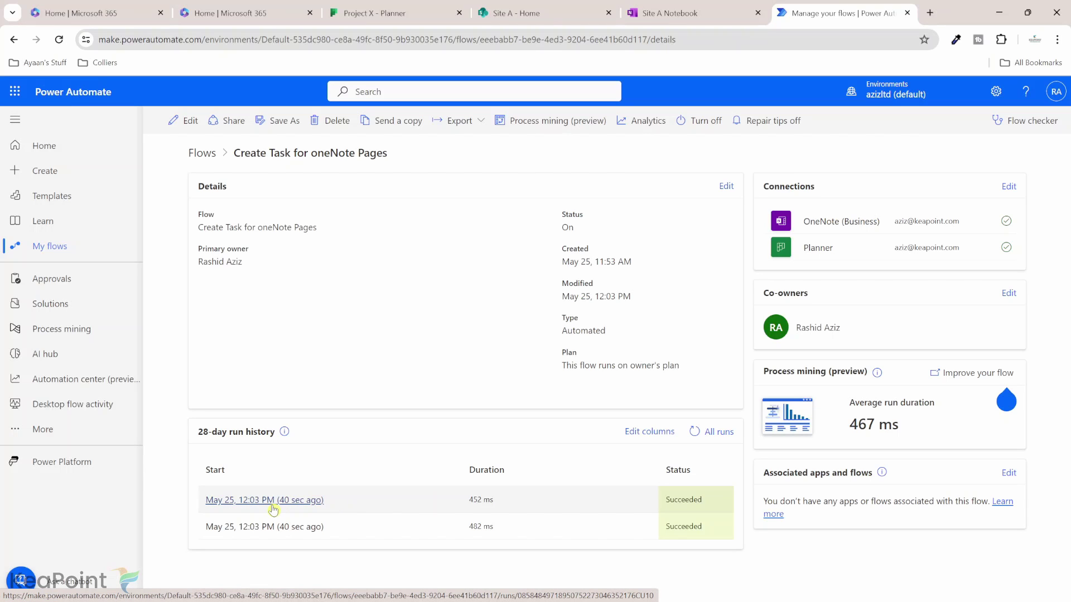
Open the latest run and expand the Create a task and Update task details results.
{"action": "left_click", "coordinate": [272, 504]}
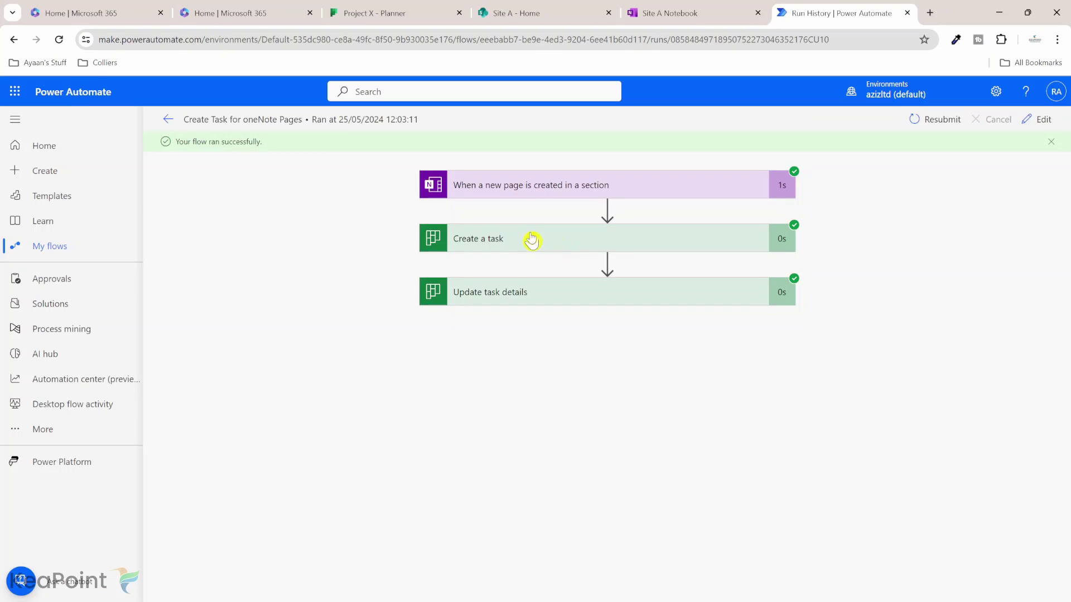
{"action": "left_click", "coordinate": [522, 240]}
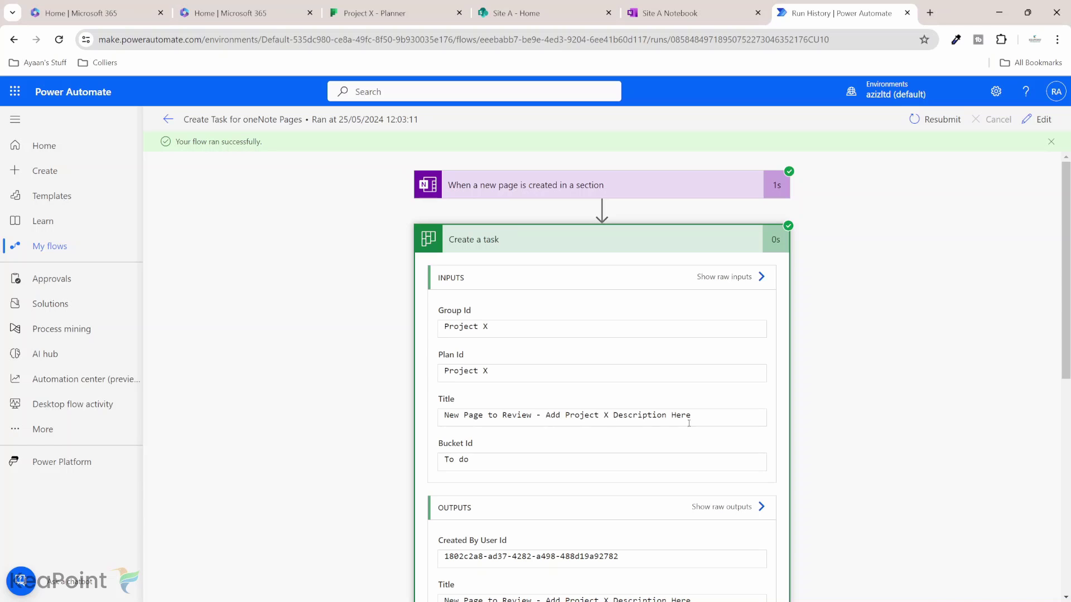
{"action": "scroll", "coordinate": [634, 452], "scroll_direction": "down", "scroll_amount": 8}
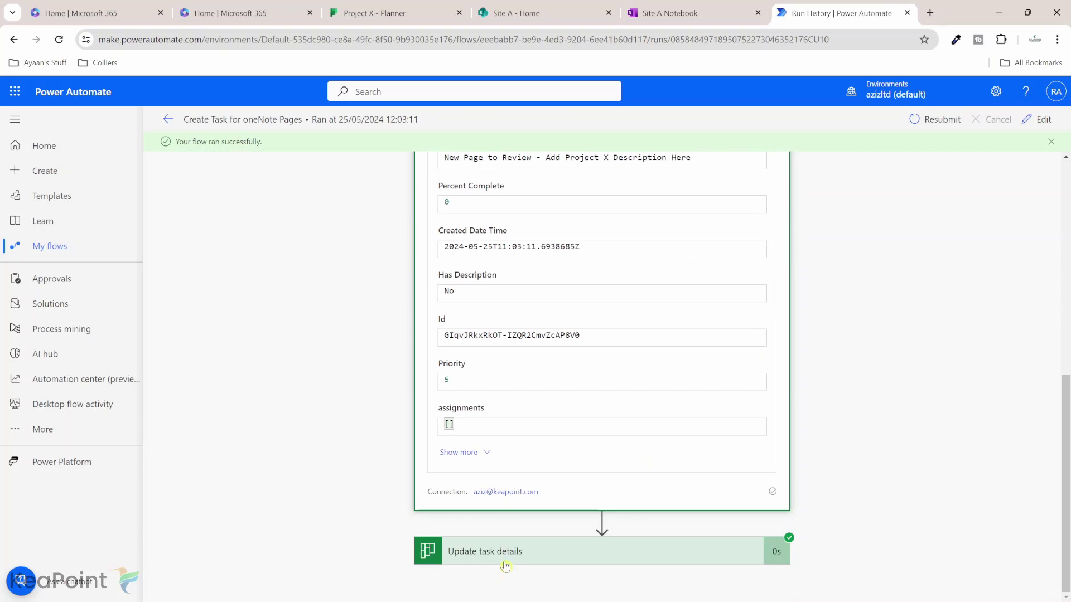
{"action": "left_click", "coordinate": [511, 552]}
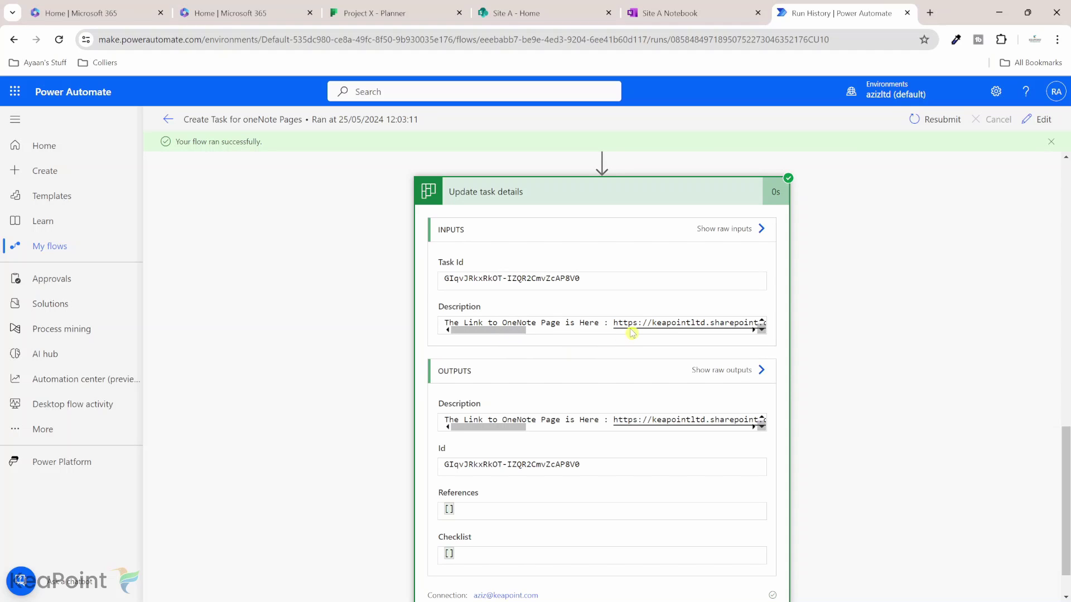
Refresh the Project X plan board and open the new 'Add Project X Description Here' task.
{"action": "left_click", "coordinate": [365, 19]}
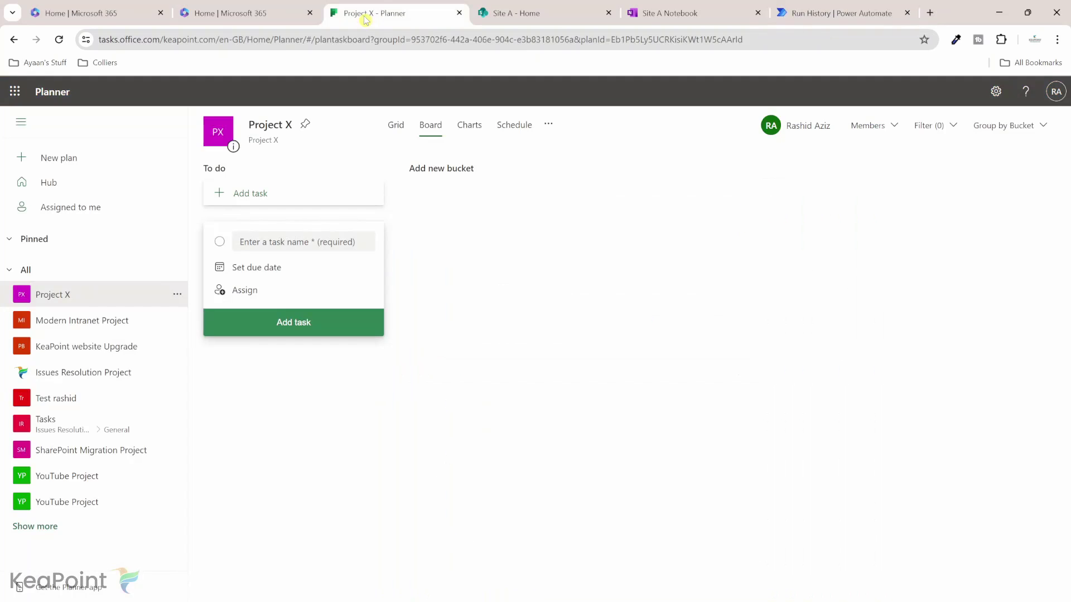
{"action": "left_click", "coordinate": [59, 45]}
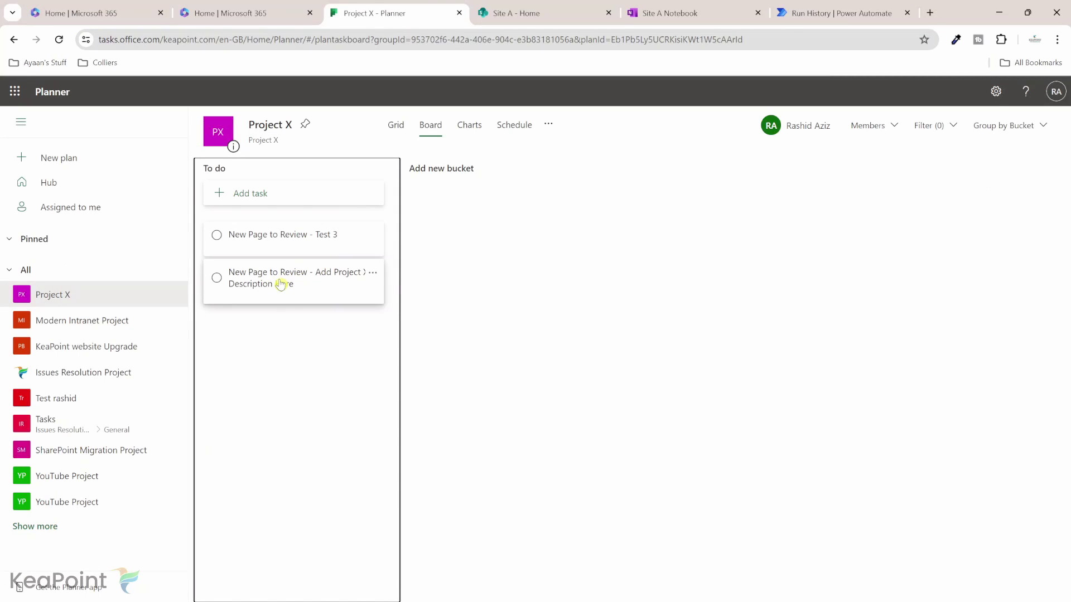
{"action": "left_click", "coordinate": [281, 286]}
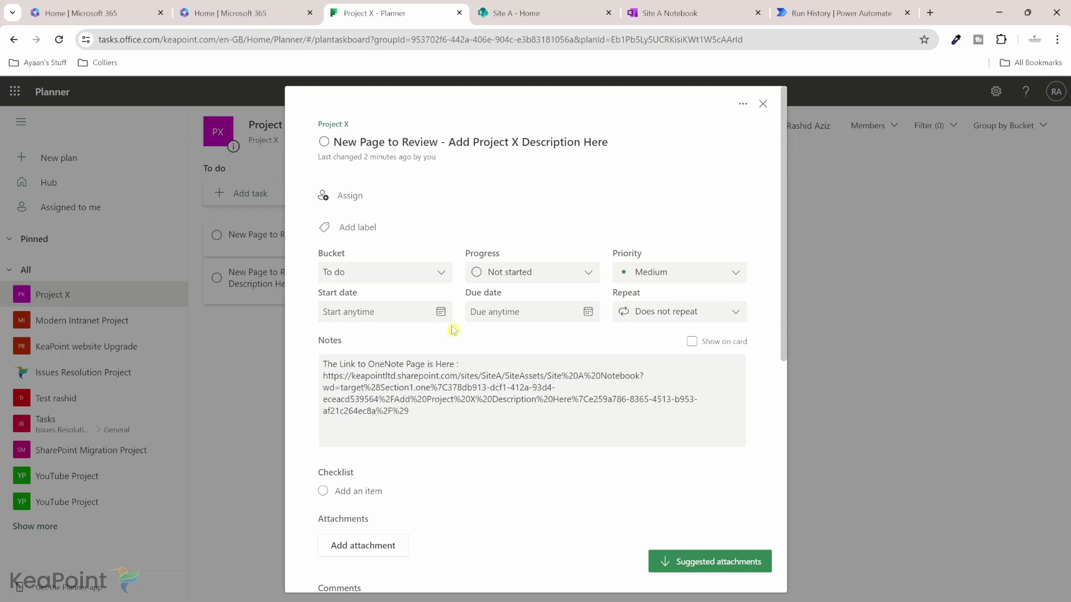
Copy the OneNote page URL from the task's Notes into a new browser tab.
{"action": "left_click", "coordinate": [349, 385]}
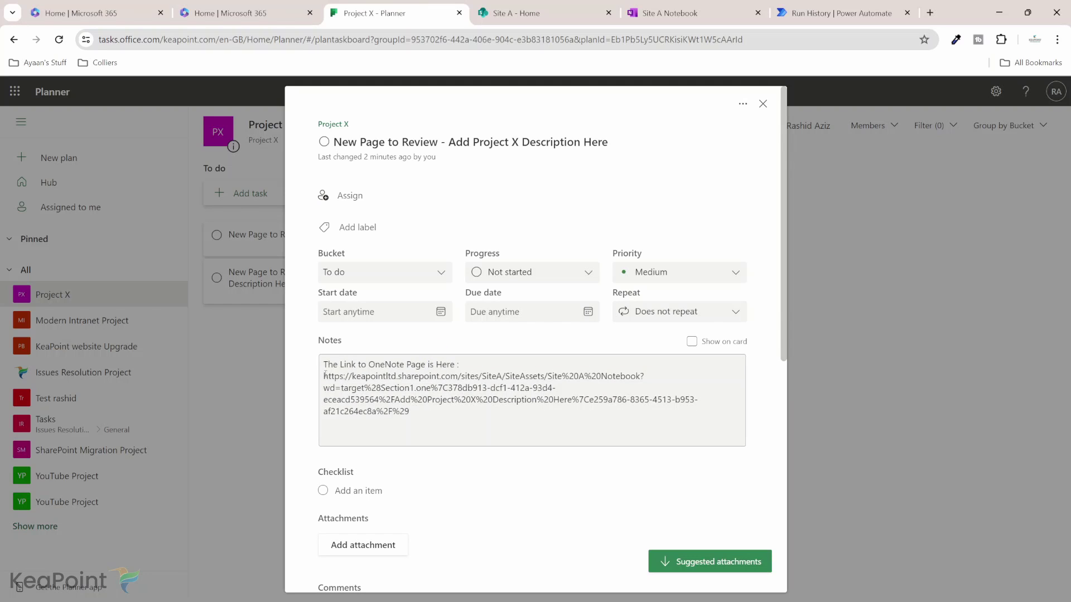
{"action": "left_click_drag", "start_coordinate": [324, 376], "coordinate": [409, 411]}
{"action": "right_click", "coordinate": [409, 411]}
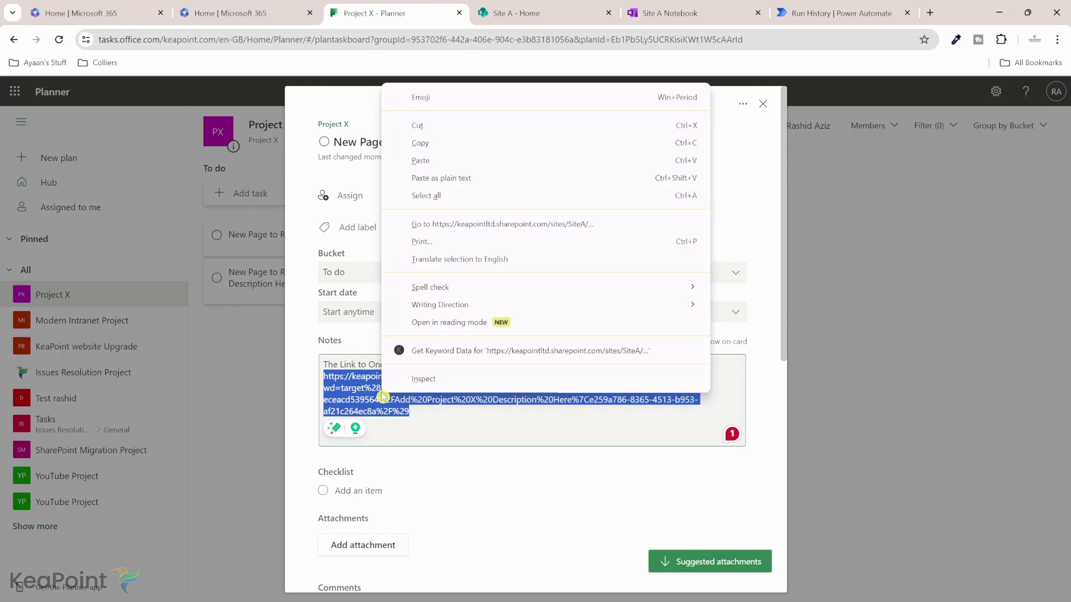
{"action": "left_click", "coordinate": [443, 143]}
{"action": "left_click", "coordinate": [930, 13]}
Paste the copied link into the address bar to load the Add Project X Description Here page.
{"action": "key", "text": "ctrl+v"}
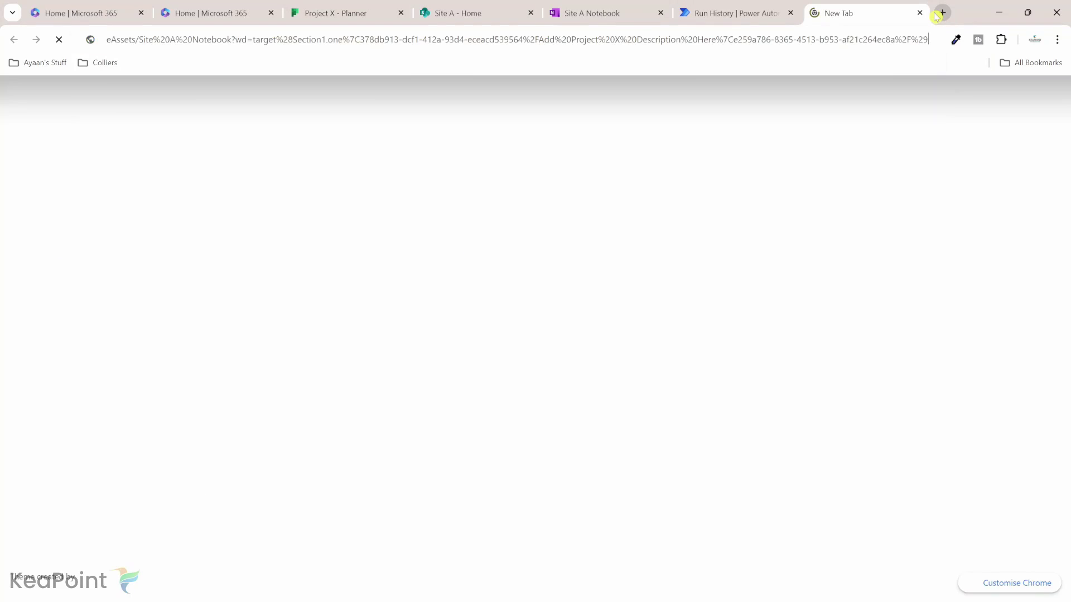
{"action": "key", "text": "Return"}
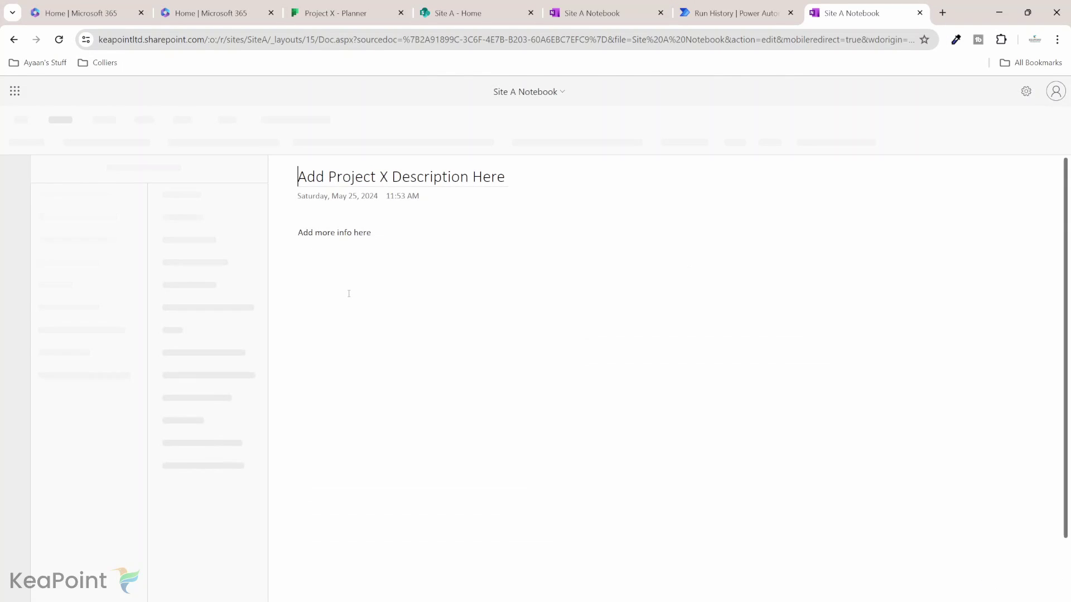